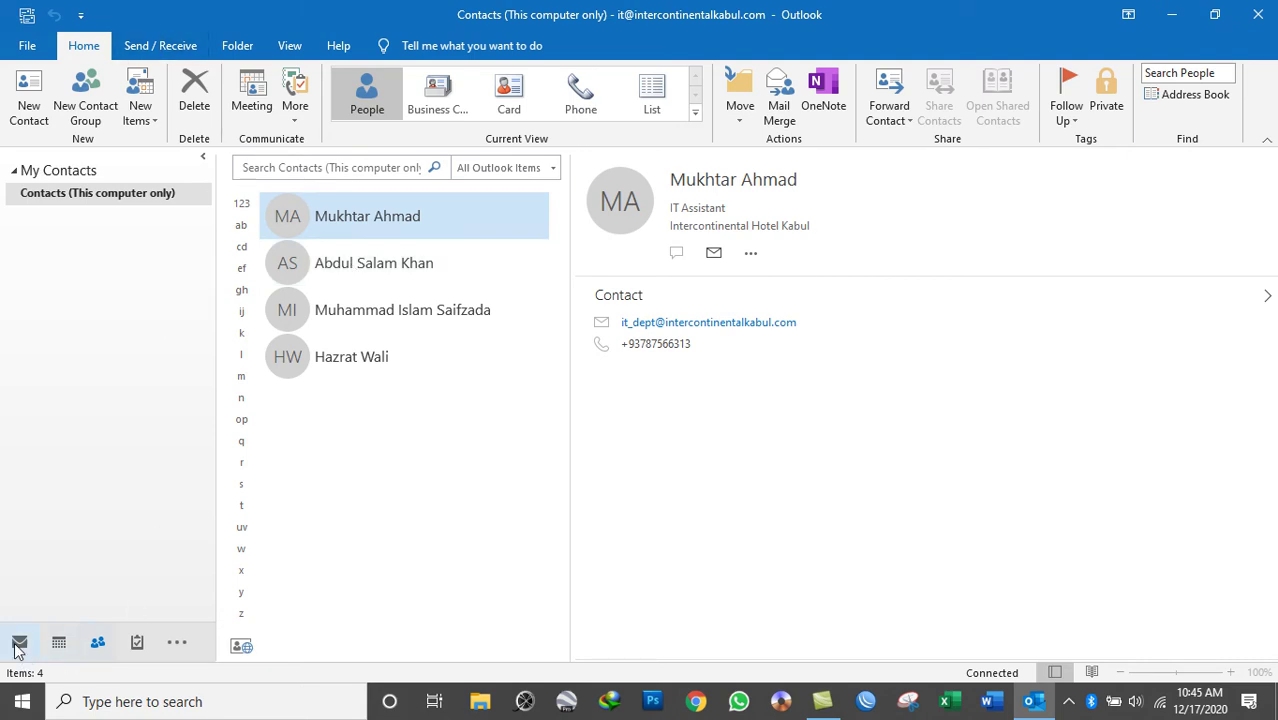
- Start a new email from the inbox, view the contacts in its address book, and close the message without sending
{"action": "left_click", "coordinate": [19, 642]}
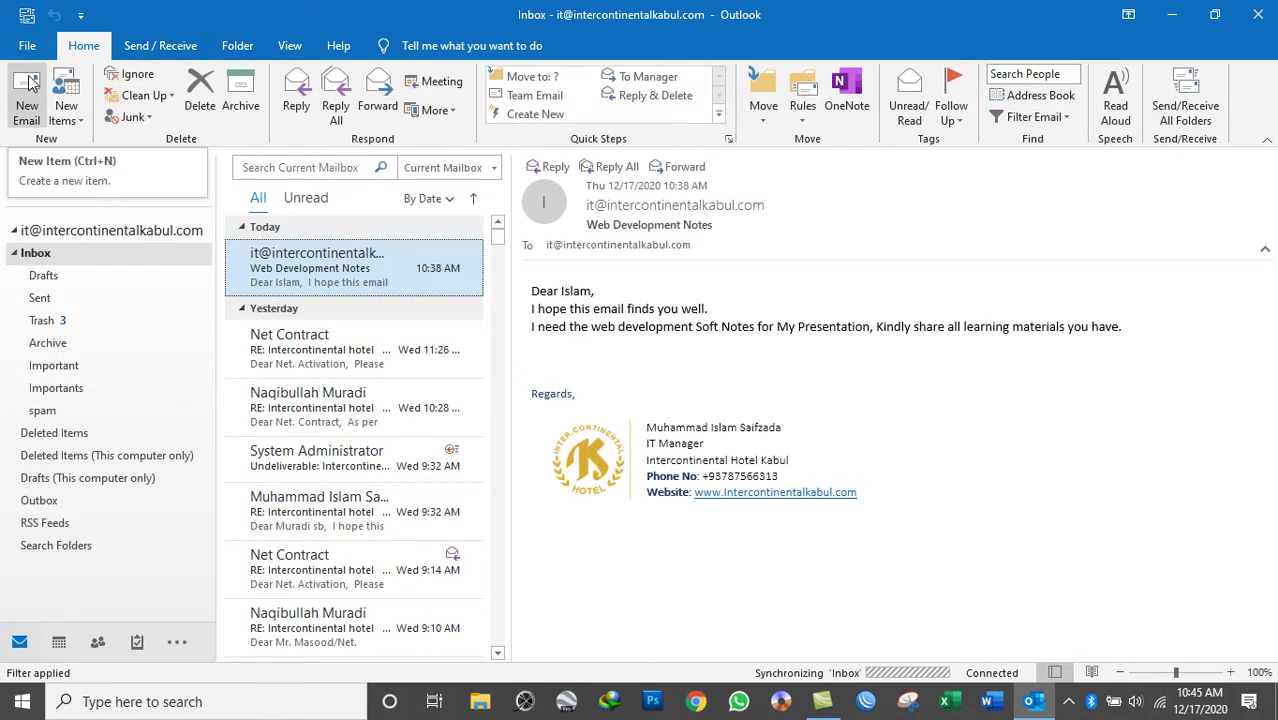
{"action": "left_click", "coordinate": [28, 90]}
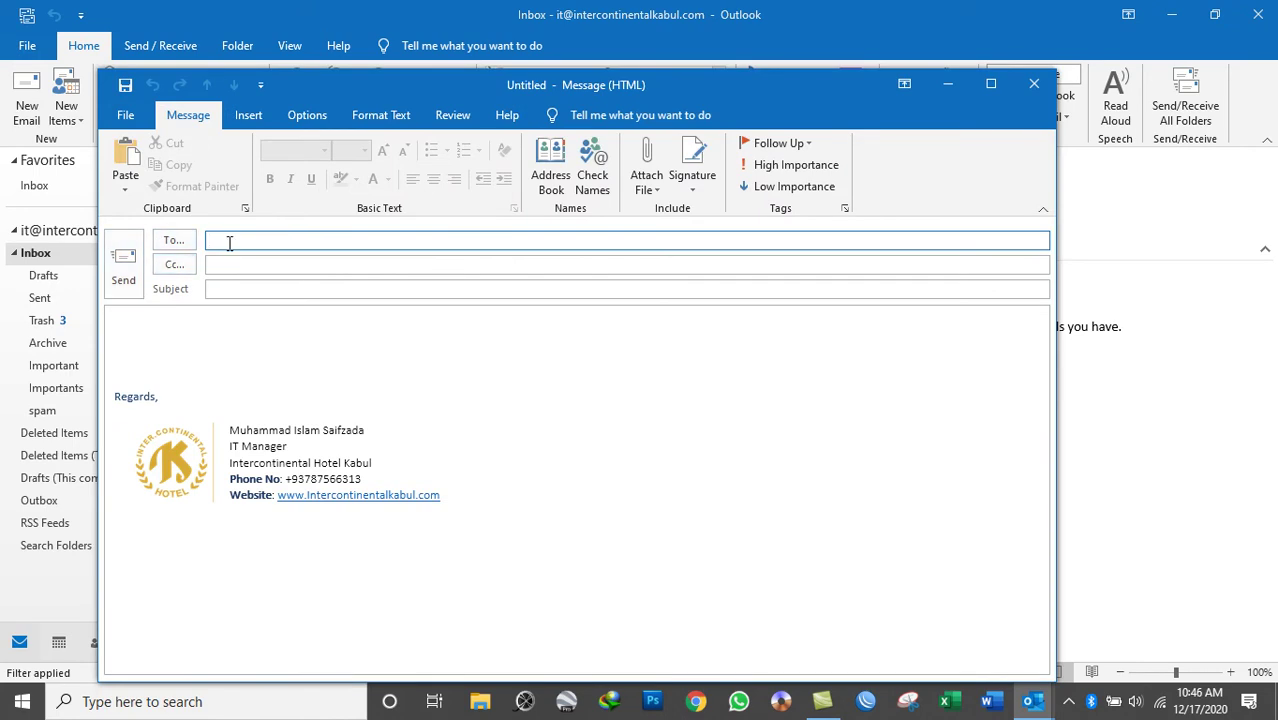
{"action": "left_click", "coordinate": [550, 165]}
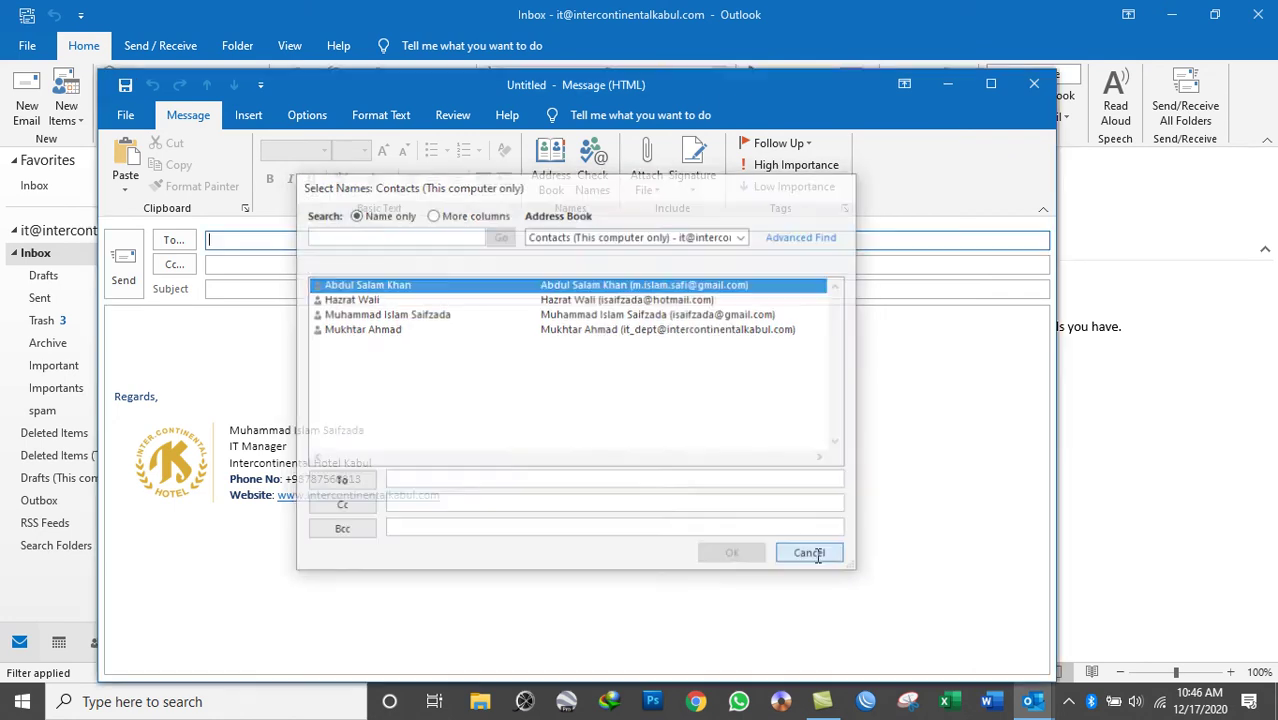
{"action": "left_click", "coordinate": [816, 558]}
{"action": "left_click", "coordinate": [1034, 83]}
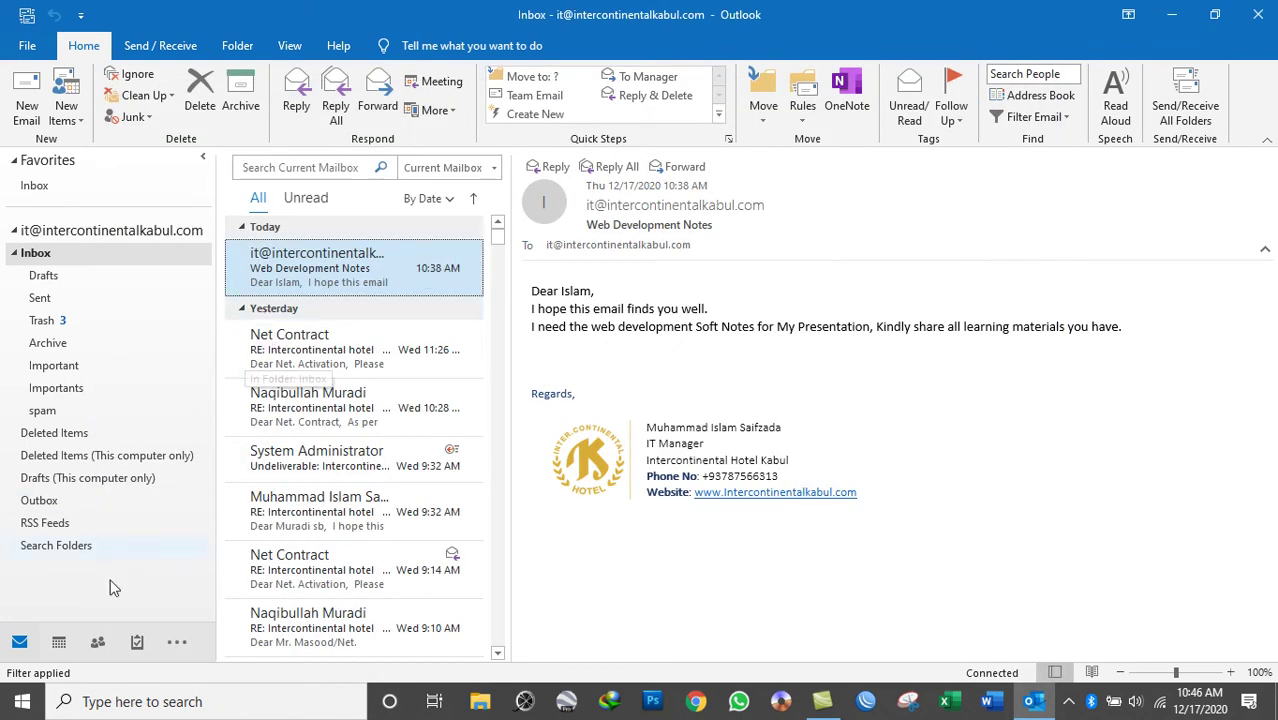
- Create a new contact group named All Employees in the contacts and save it
{"action": "left_click", "coordinate": [101, 643]}
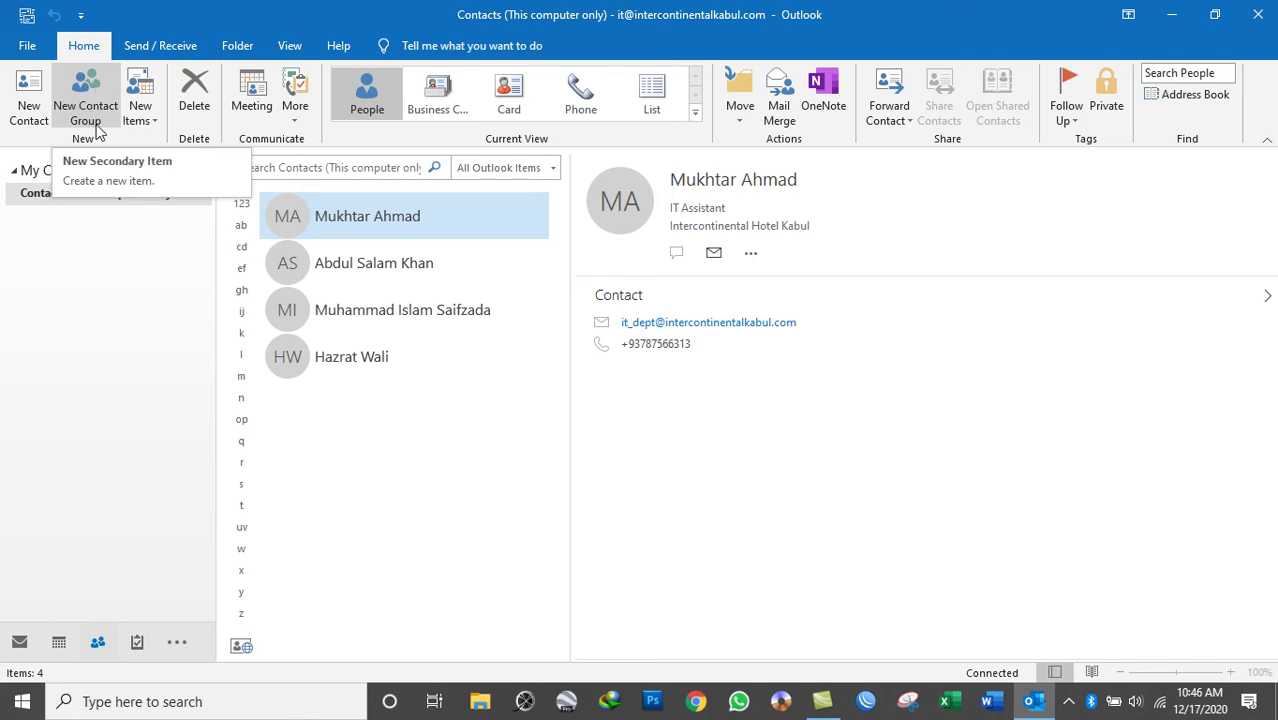
{"action": "left_click", "coordinate": [80, 90]}
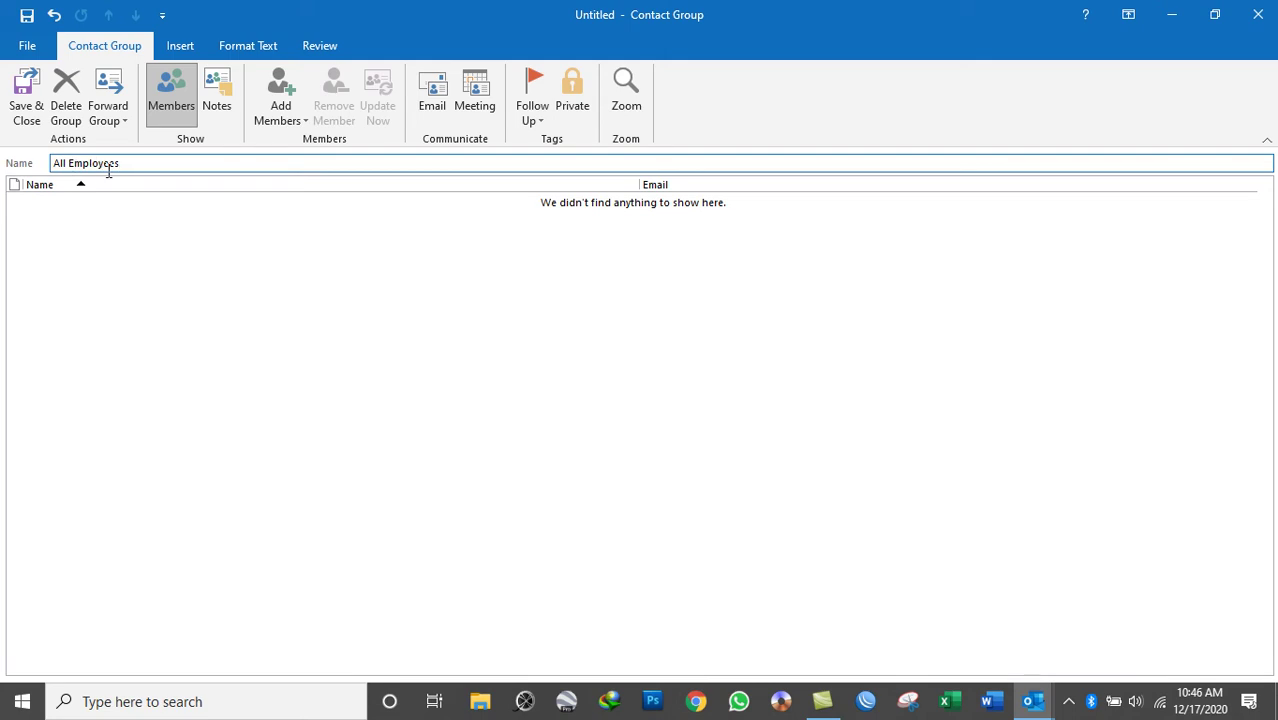
{"action": "left_click", "coordinate": [26, 88]}
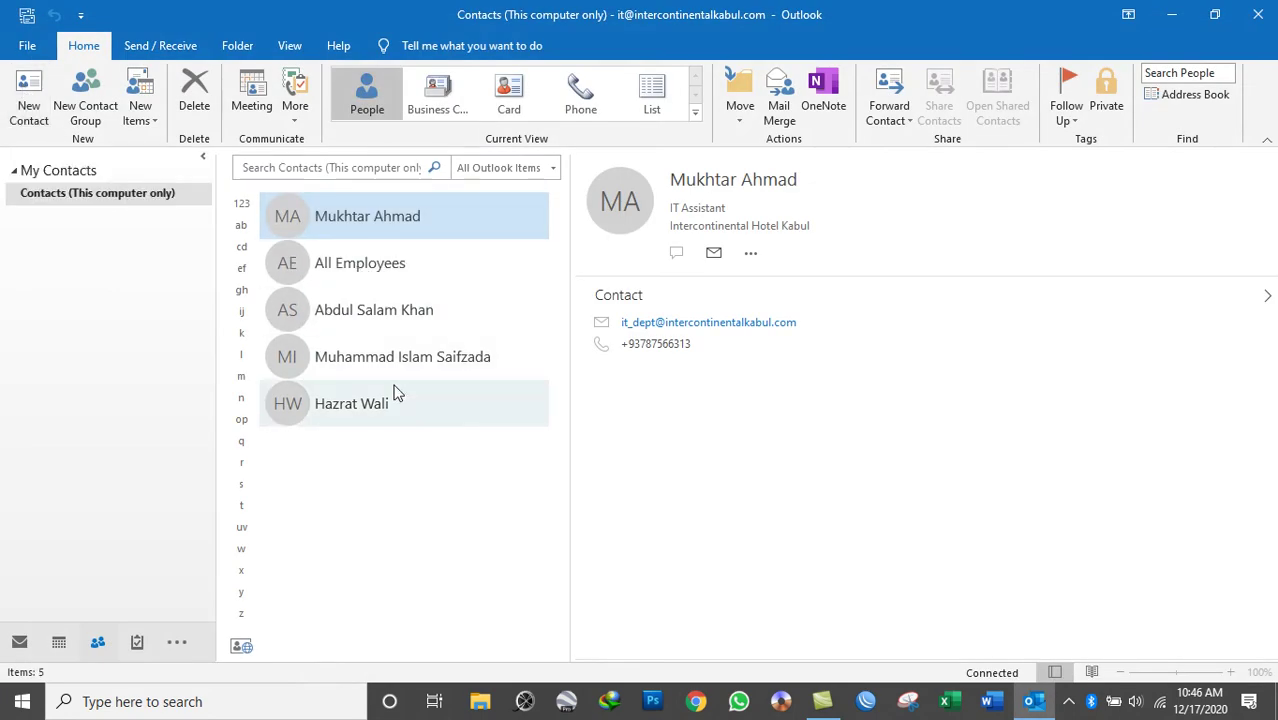
- Add all four individual contacts from the address book to the All Employees group and save the group
{"action": "left_click", "coordinate": [371, 268]}
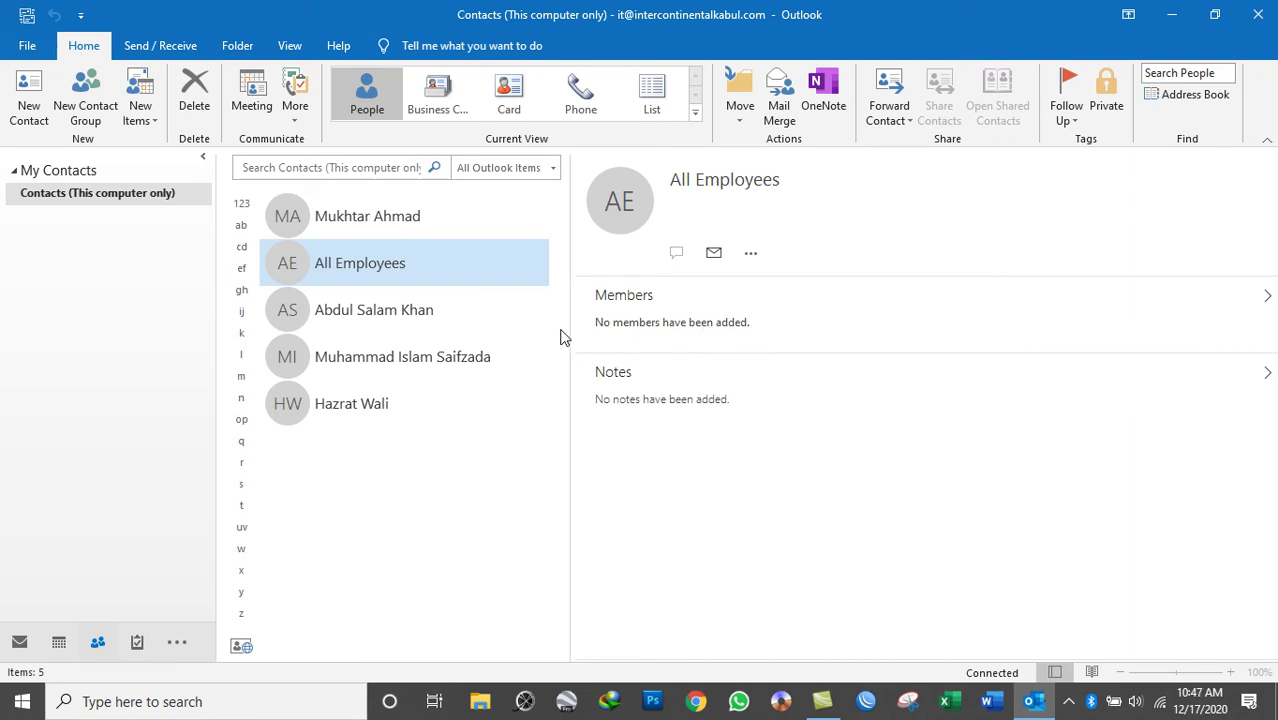
{"action": "double_click", "coordinate": [383, 263]}
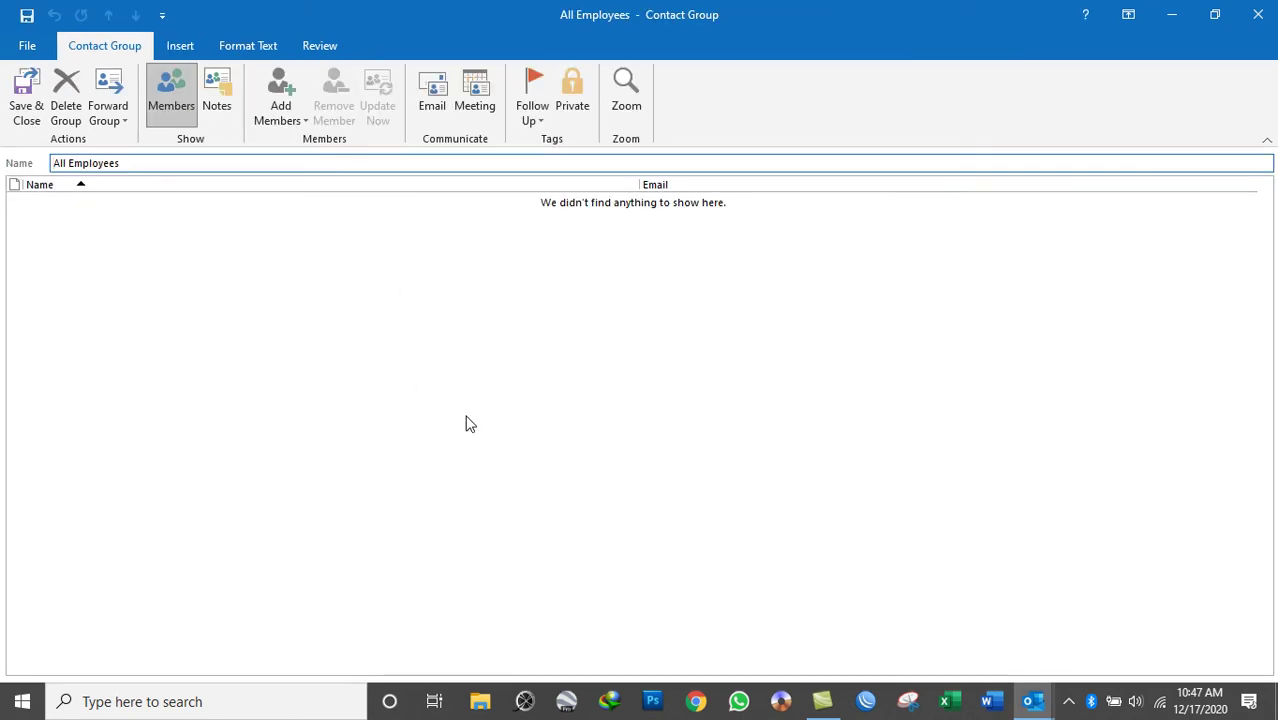
{"action": "left_click", "coordinate": [284, 88]}
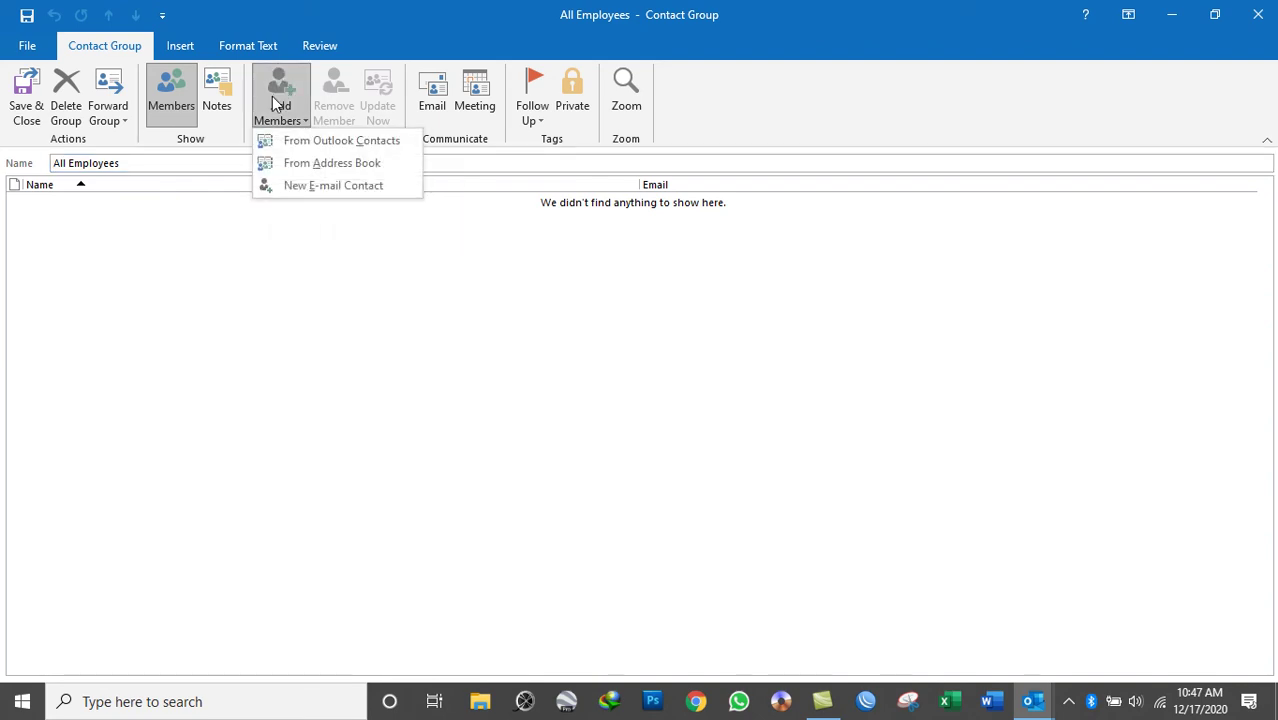
{"action": "left_click", "coordinate": [346, 167]}
{"action": "left_click_drag", "start_coordinate": [512, 160], "coordinate": [675, 109]}
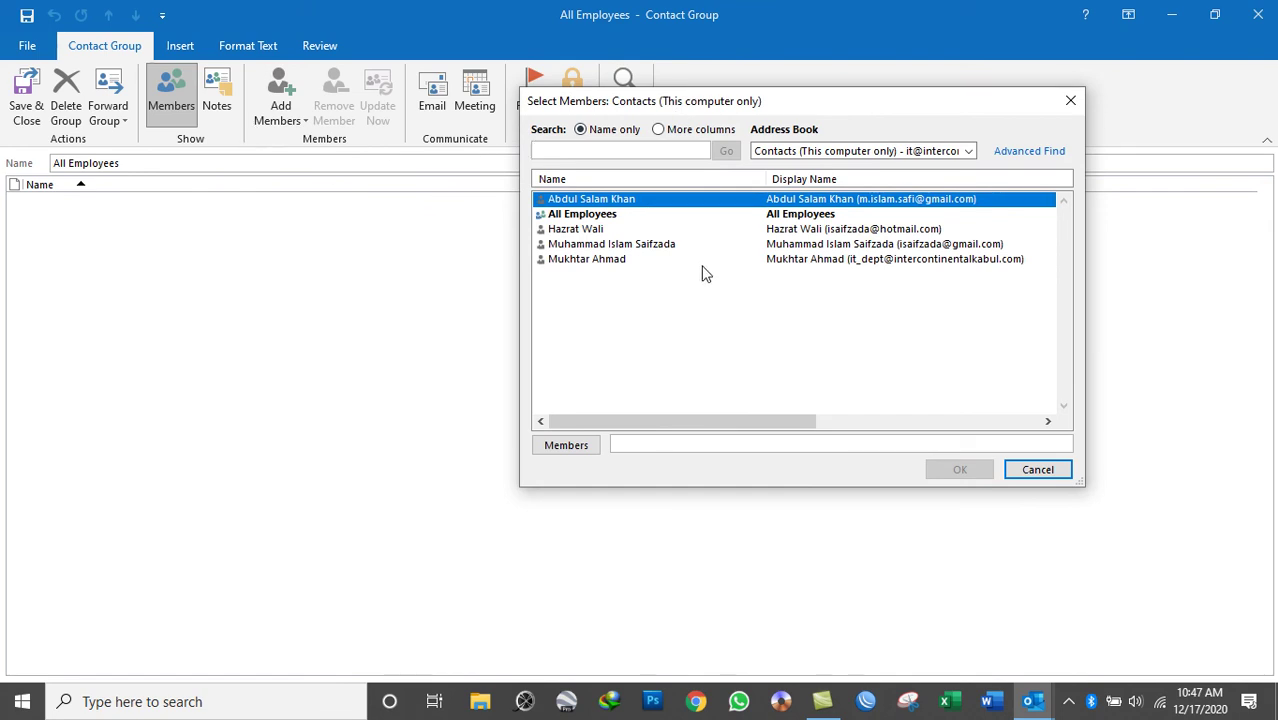
{"action": "double_click", "coordinate": [600, 202]}
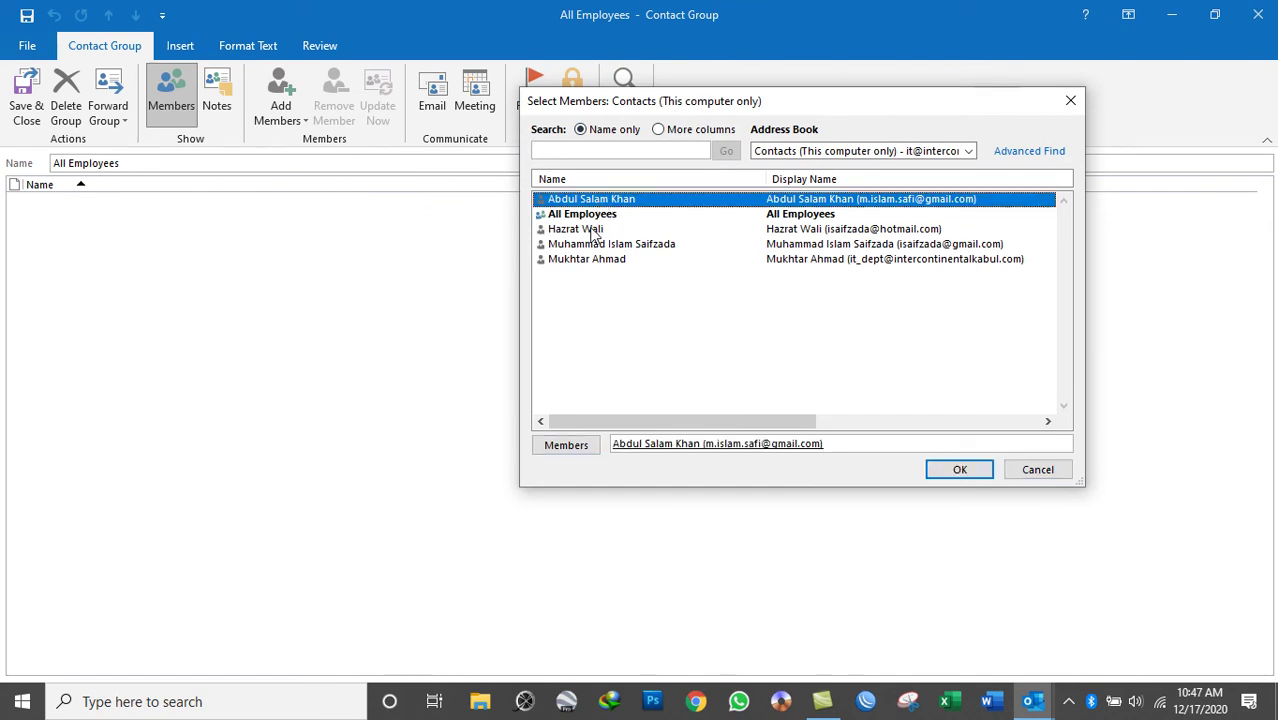
{"action": "double_click", "coordinate": [596, 231]}
{"action": "double_click", "coordinate": [592, 246]}
{"action": "double_click", "coordinate": [588, 260]}
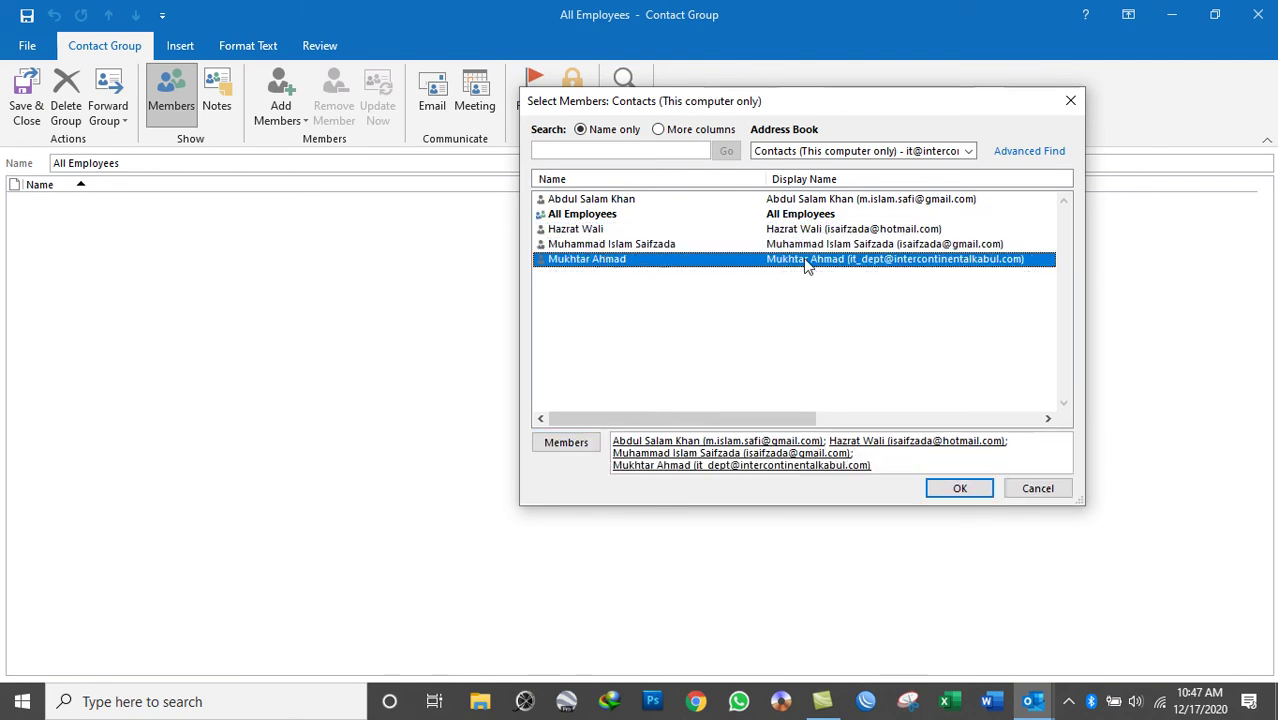
{"action": "left_click", "coordinate": [960, 488]}
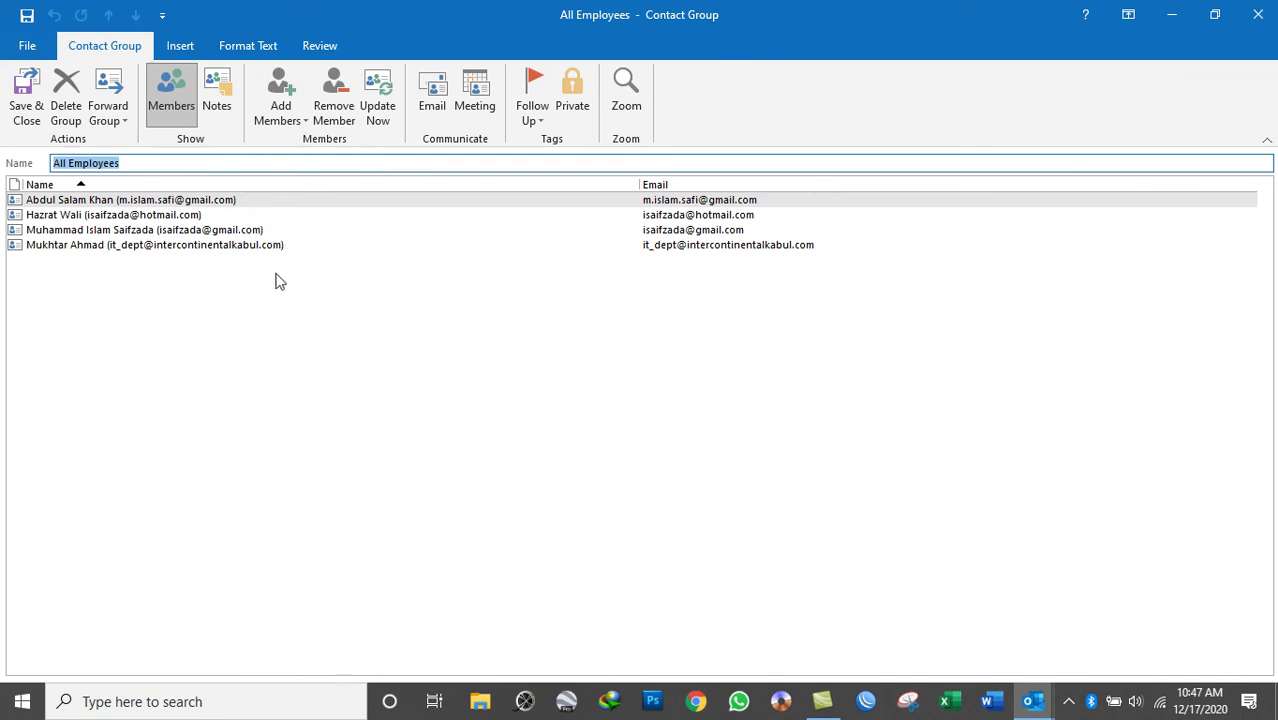
{"action": "left_click", "coordinate": [28, 95]}
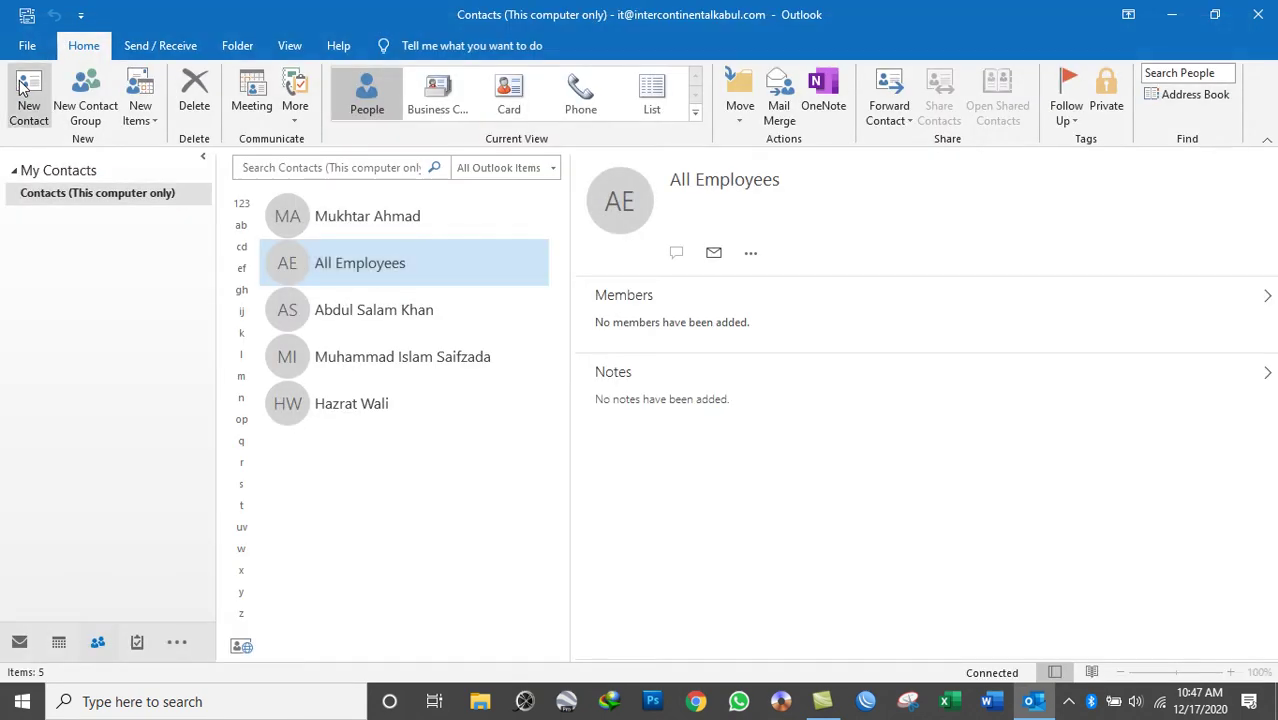
- Show the full member list of the All Employees group
{"action": "left_click", "coordinate": [370, 318]}
{"action": "left_click", "coordinate": [341, 266]}
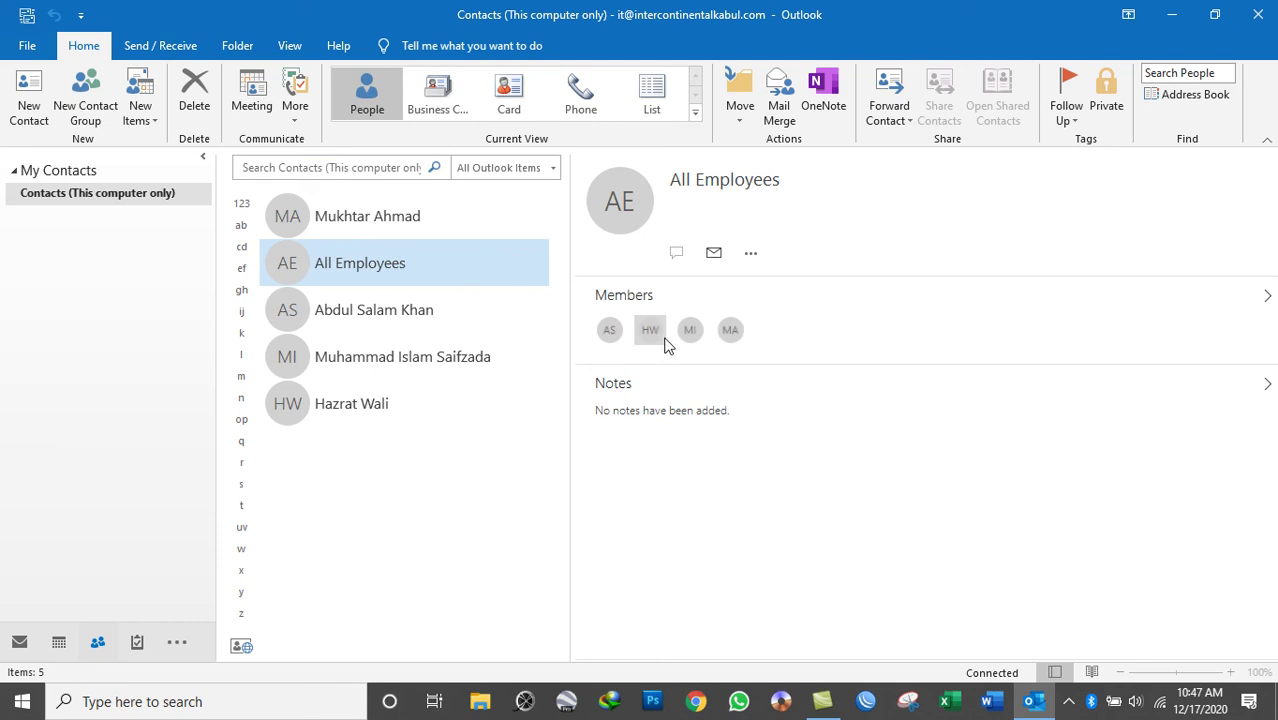
{"action": "left_click", "coordinate": [1267, 298]}
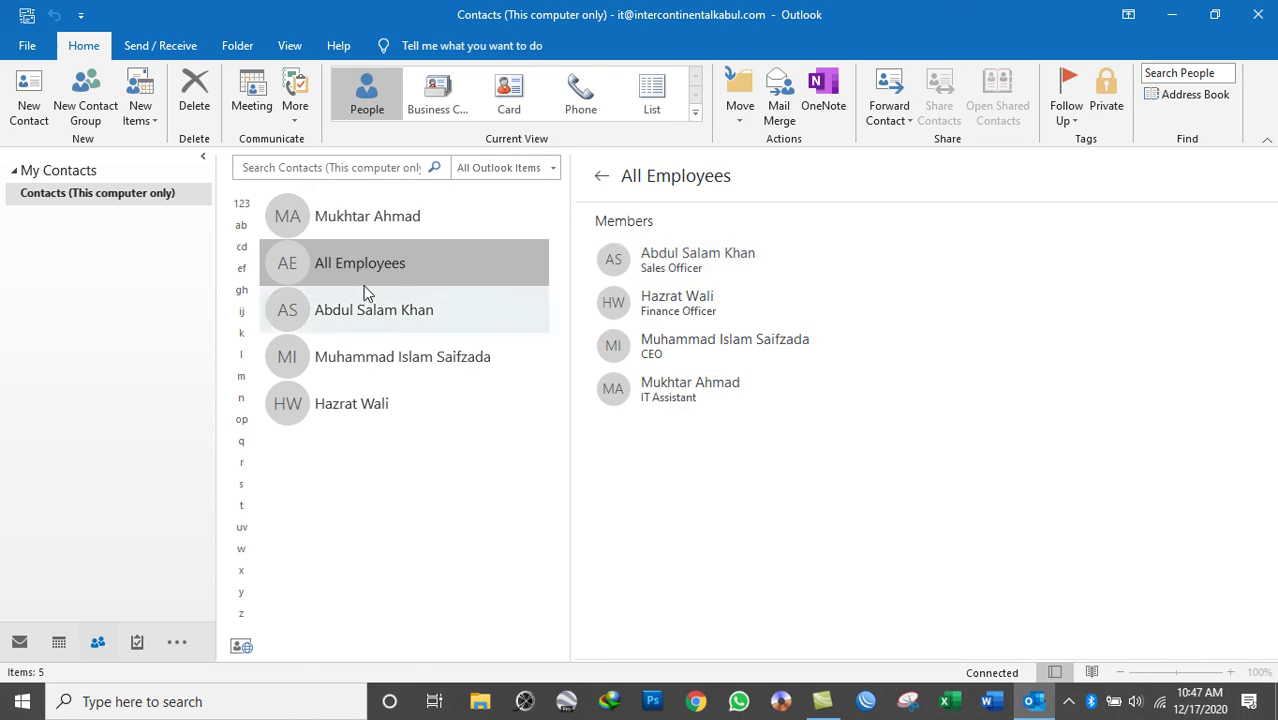
- Create a second contact group named Head of Departments and save it
{"action": "left_click", "coordinate": [88, 94]}
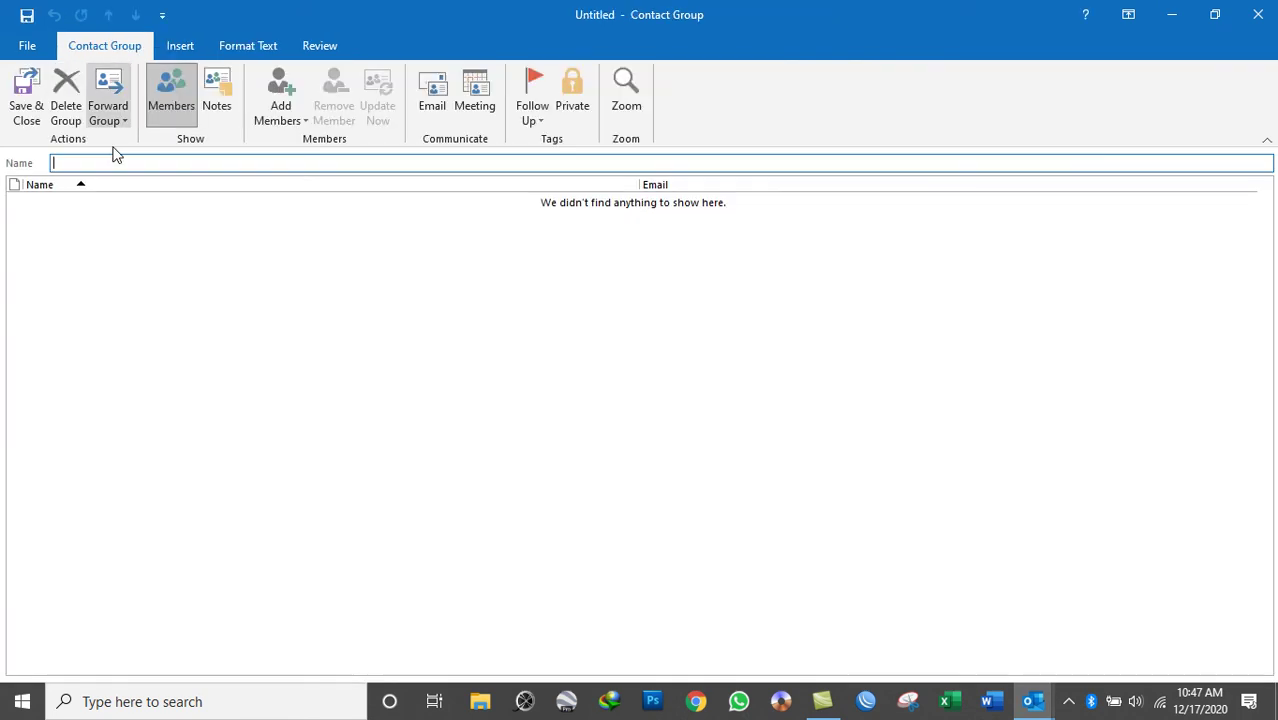
{"action": "type", "text": "Head of Dep"}
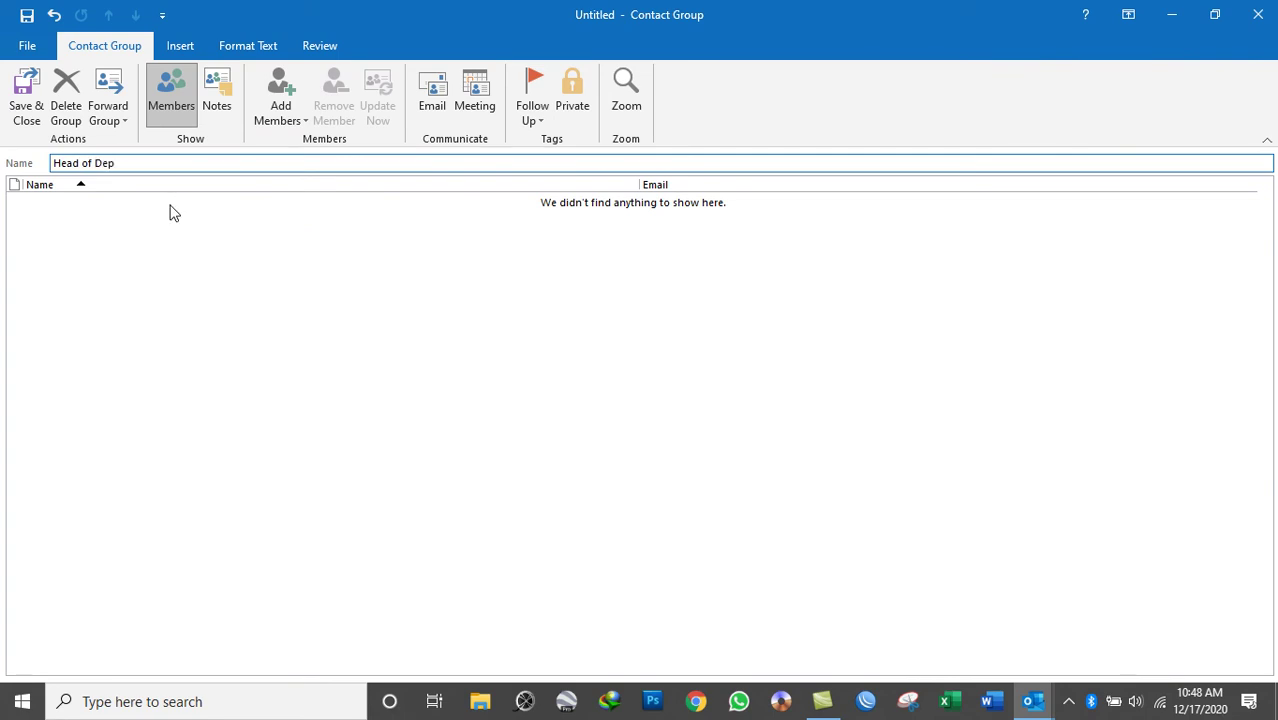
{"action": "type", "text": "artments"}
{"action": "key", "text": "BackSpace"}
{"action": "key", "text": "BackSpace"}
{"action": "key", "text": "BackSpace"}
{"action": "key", "text": "BackSpace"}
{"action": "key", "text": "BackSpace"}
{"action": "type", "text": "tments"}
{"action": "left_click", "coordinate": [24, 92]}
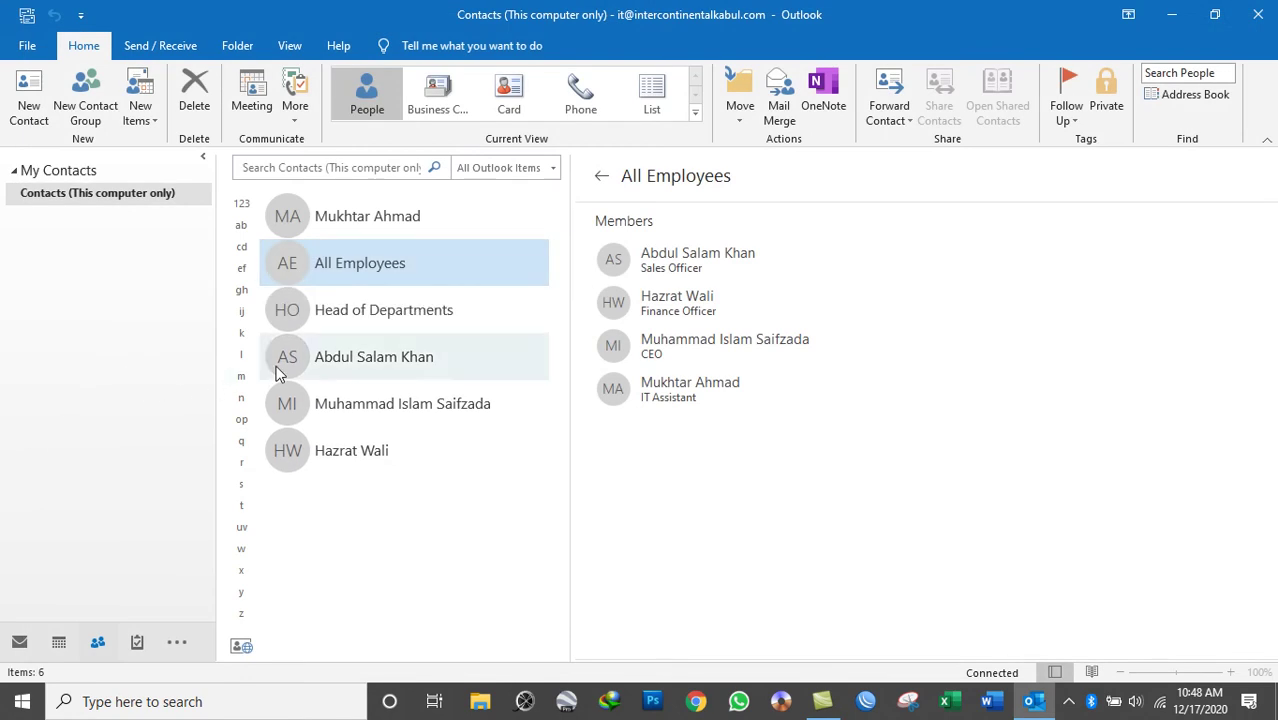
- Open the Head of Departments group and bring up the address book for choosing its members
{"action": "left_click", "coordinate": [384, 317]}
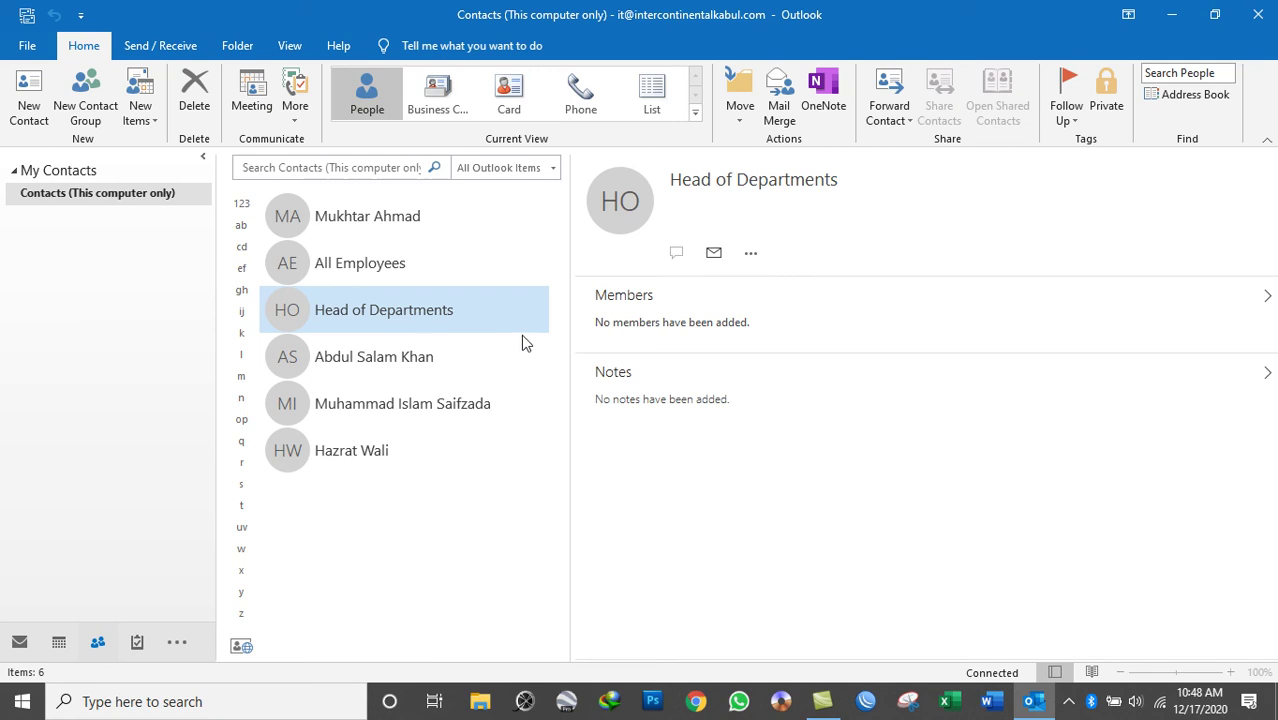
{"action": "double_click", "coordinate": [360, 310]}
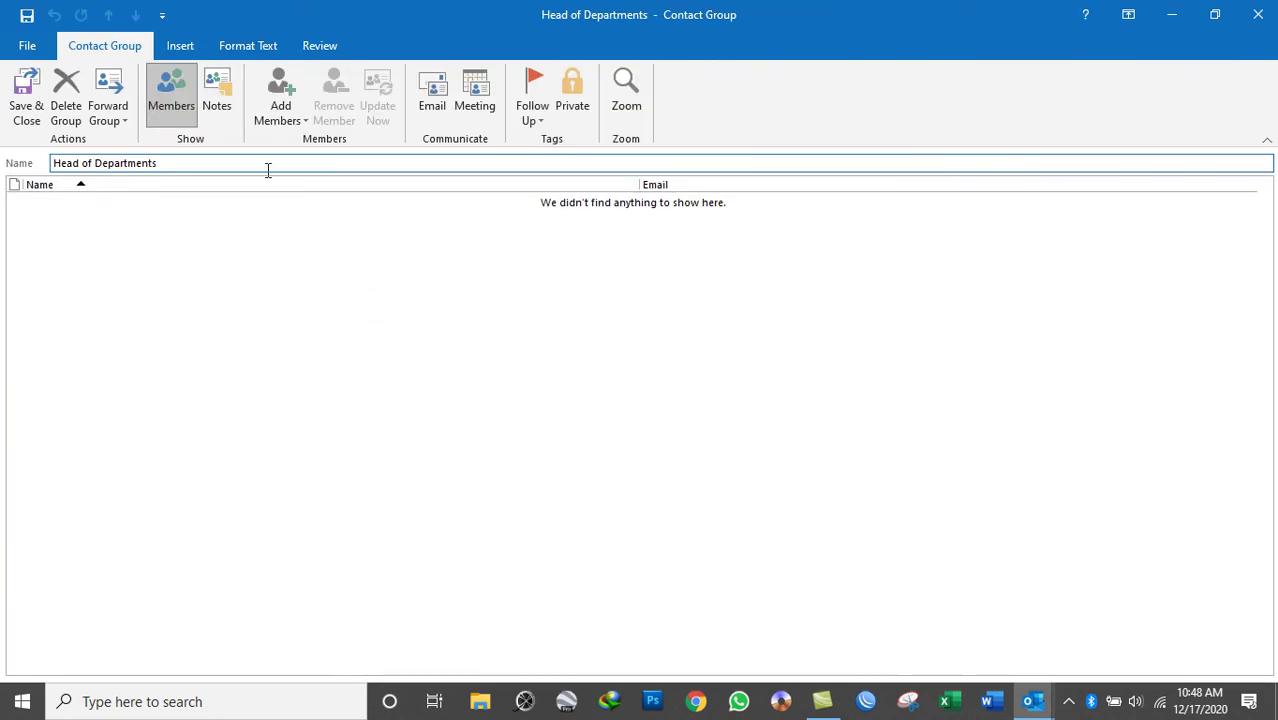
{"action": "left_click", "coordinate": [285, 82]}
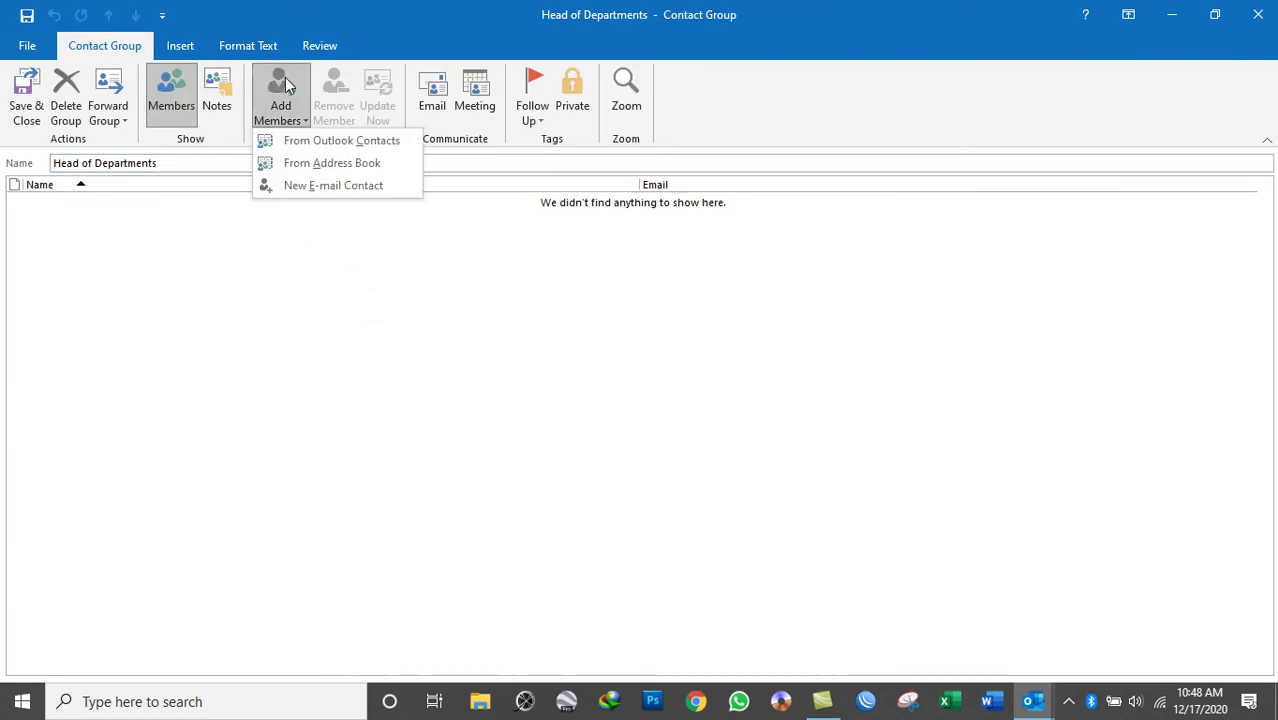
{"action": "left_click", "coordinate": [300, 170]}
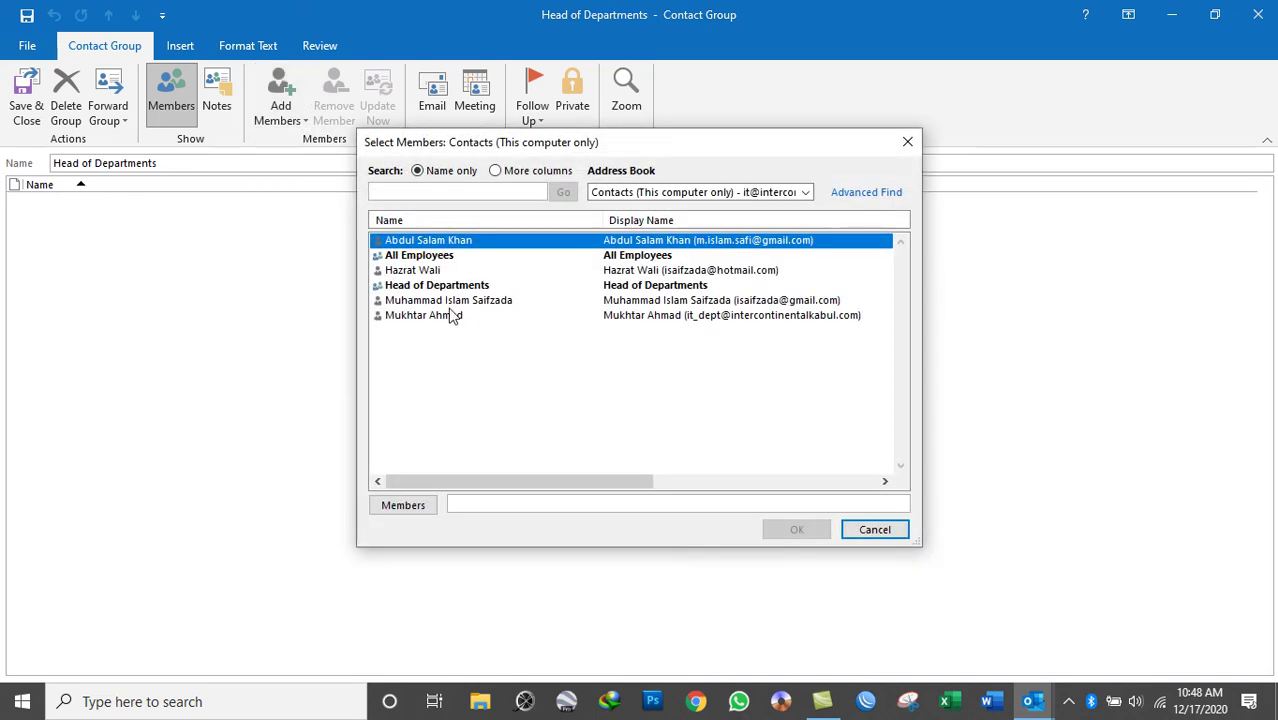
{"action": "left_click", "coordinate": [430, 316], "text": "ctrl"}
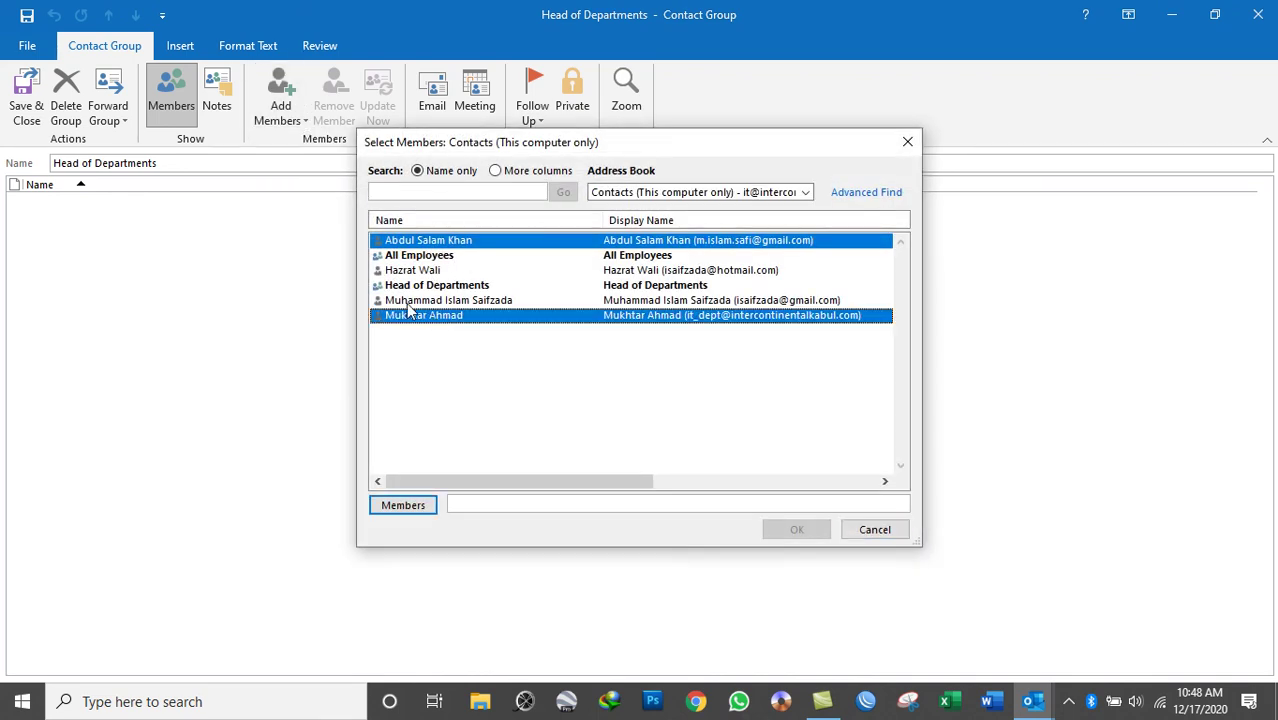
{"action": "left_click", "coordinate": [409, 302], "text": "ctrl"}
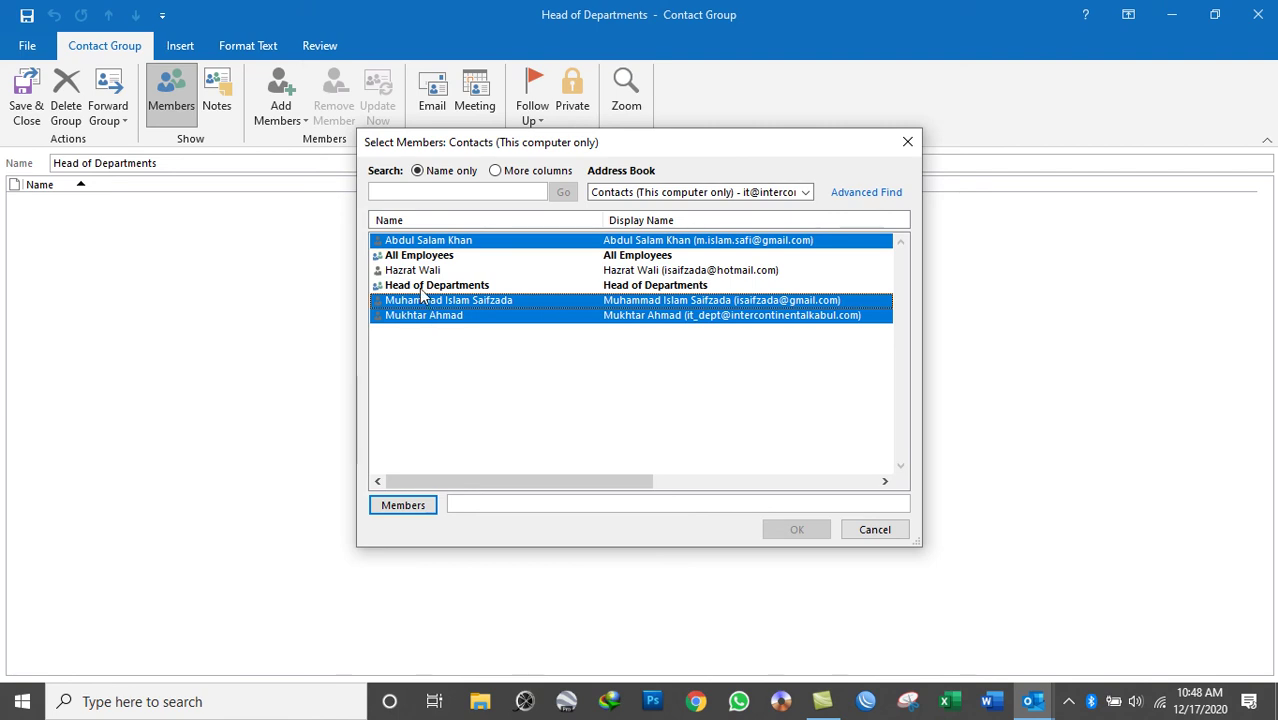
{"action": "left_click", "coordinate": [413, 272], "text": "ctrl"}
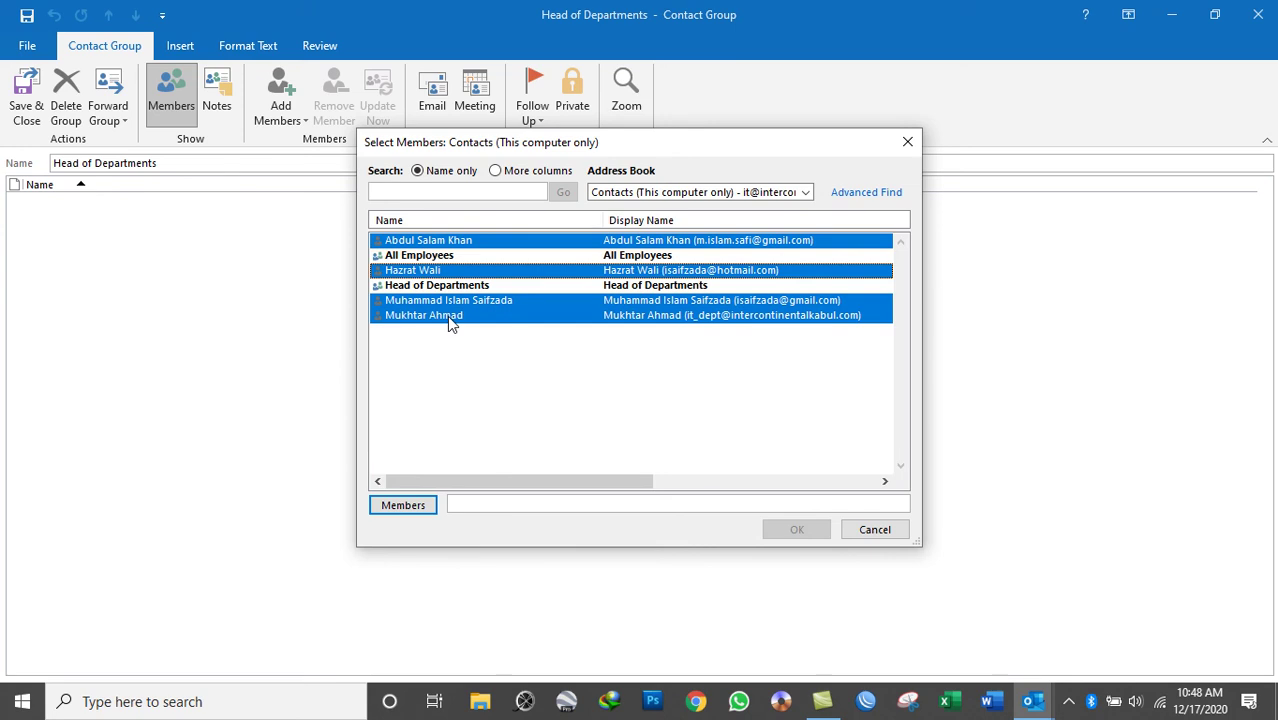
- Add the IT assistant, CEO and finance officer contacts to the Head of Departments group and save the group
{"action": "double_click", "coordinate": [423, 317]}
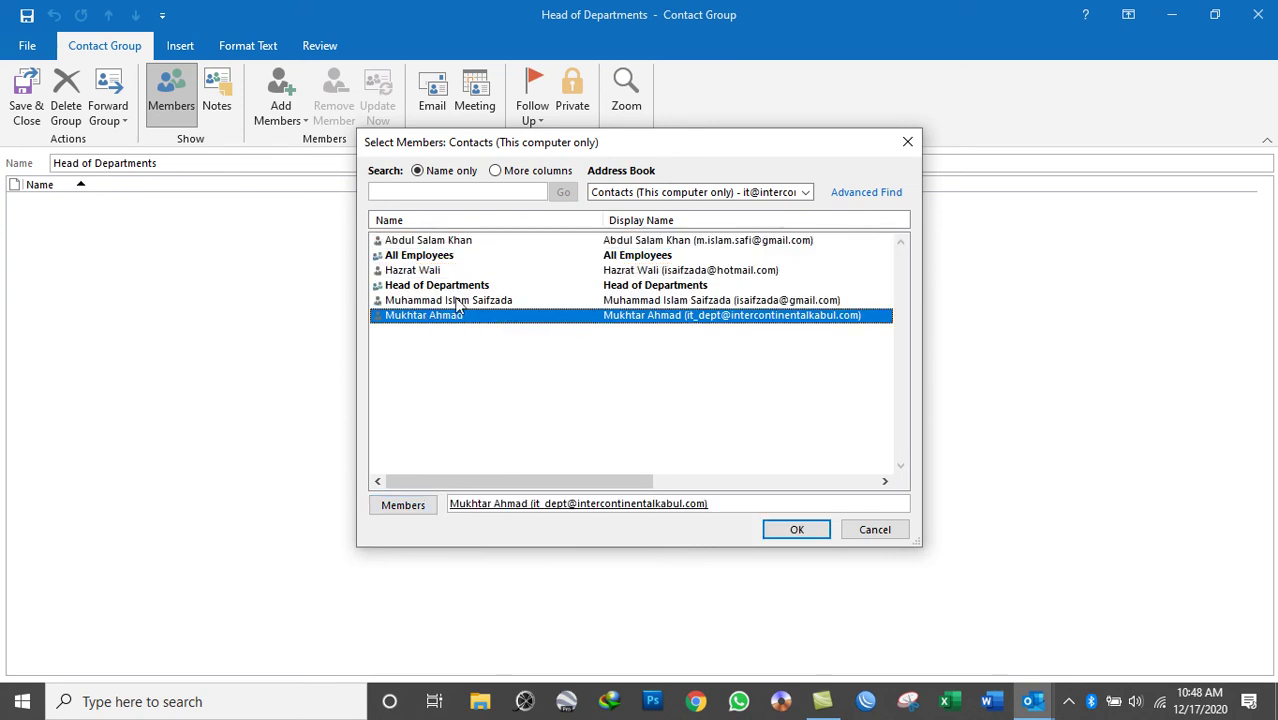
{"action": "double_click", "coordinate": [428, 301]}
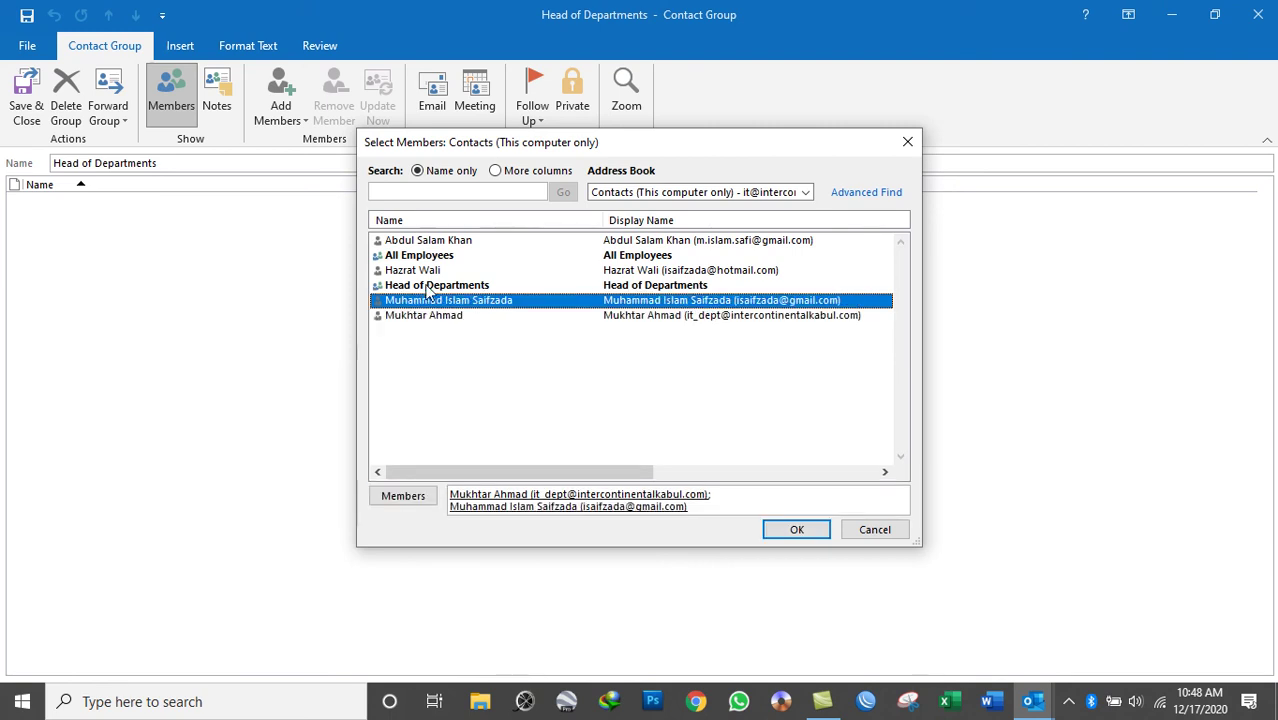
{"action": "double_click", "coordinate": [428, 271]}
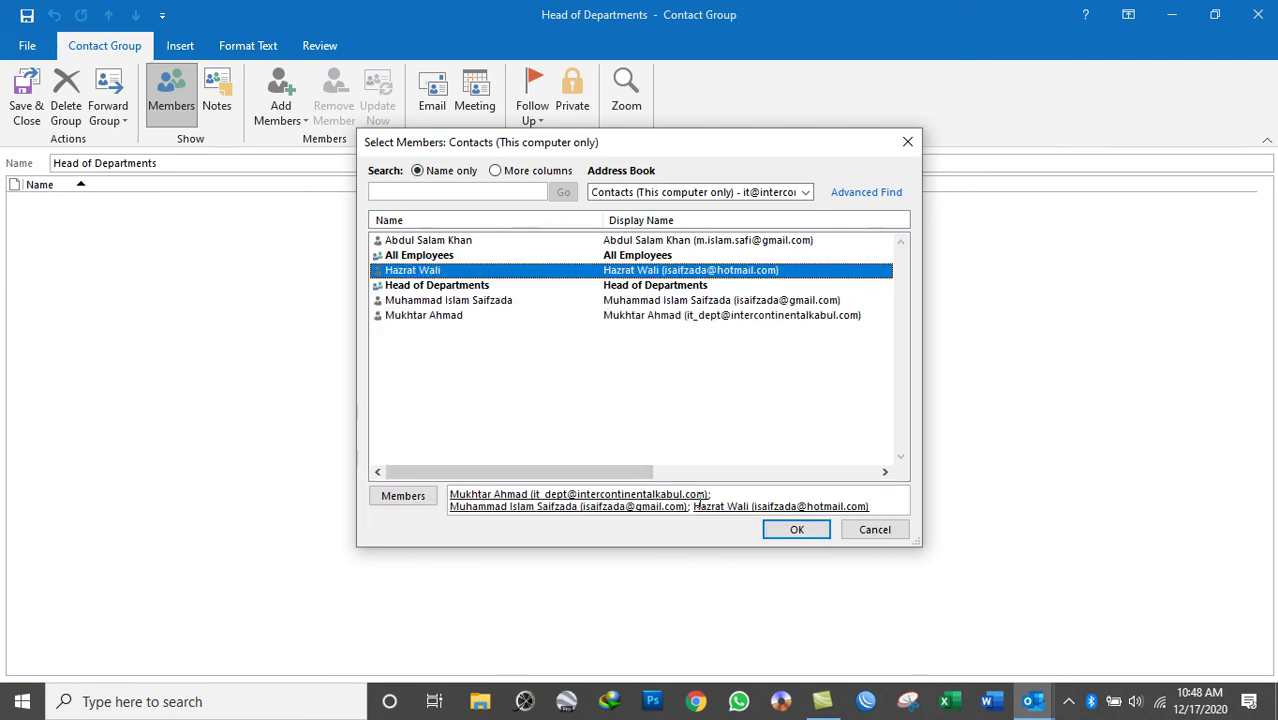
{"action": "left_click", "coordinate": [797, 530]}
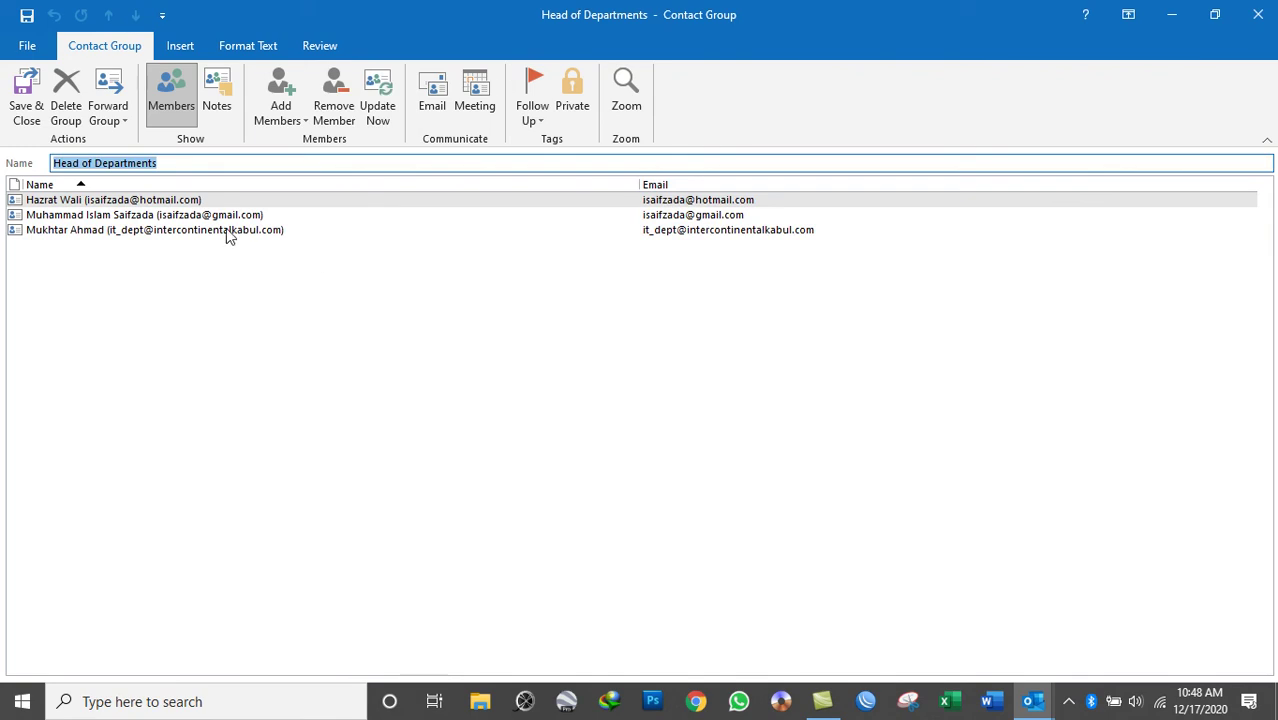
{"action": "left_click", "coordinate": [28, 82]}
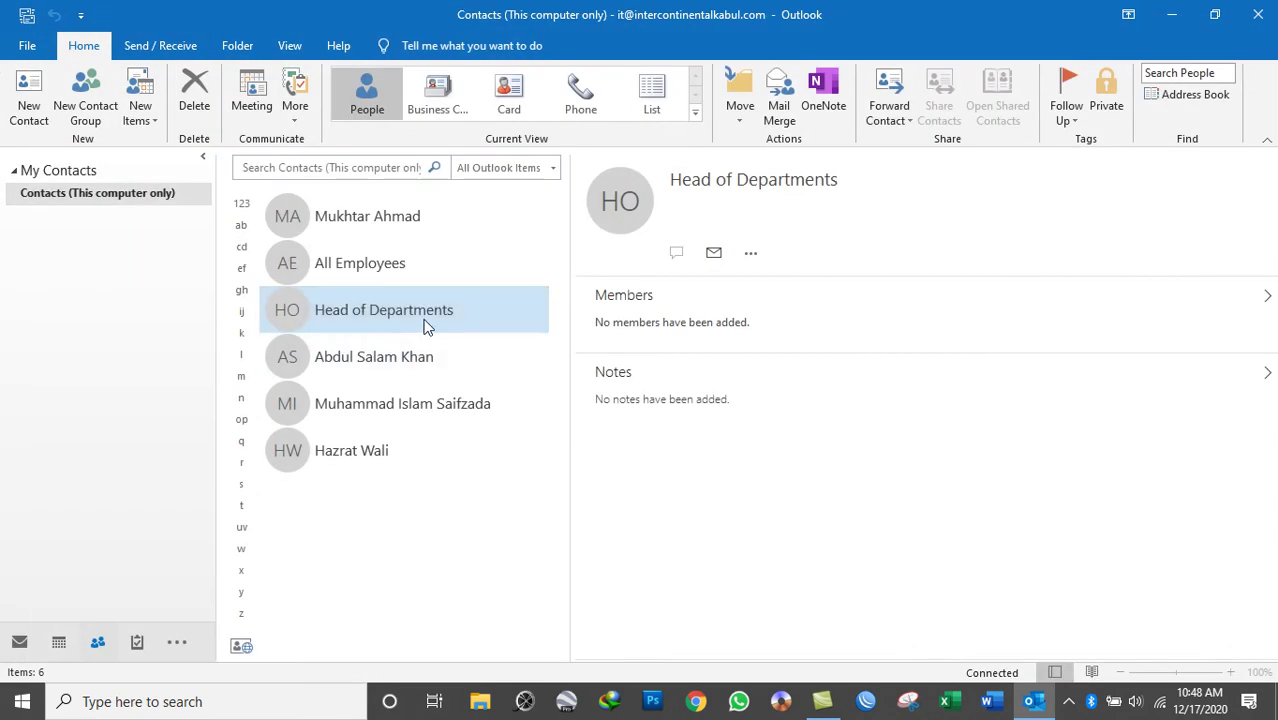
- View the members of the Head of Departments and All Employees groups in the contact list
{"action": "left_click", "coordinate": [358, 345]}
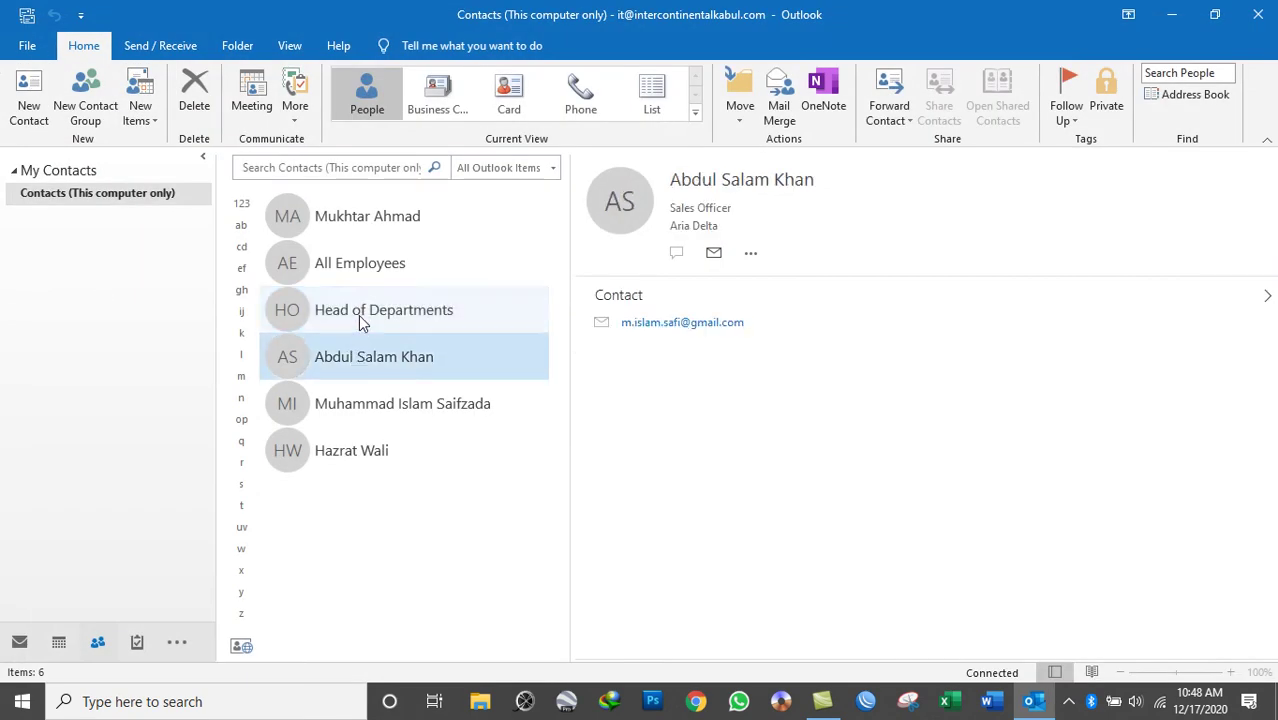
{"action": "left_click", "coordinate": [360, 316]}
{"action": "left_click", "coordinate": [331, 266]}
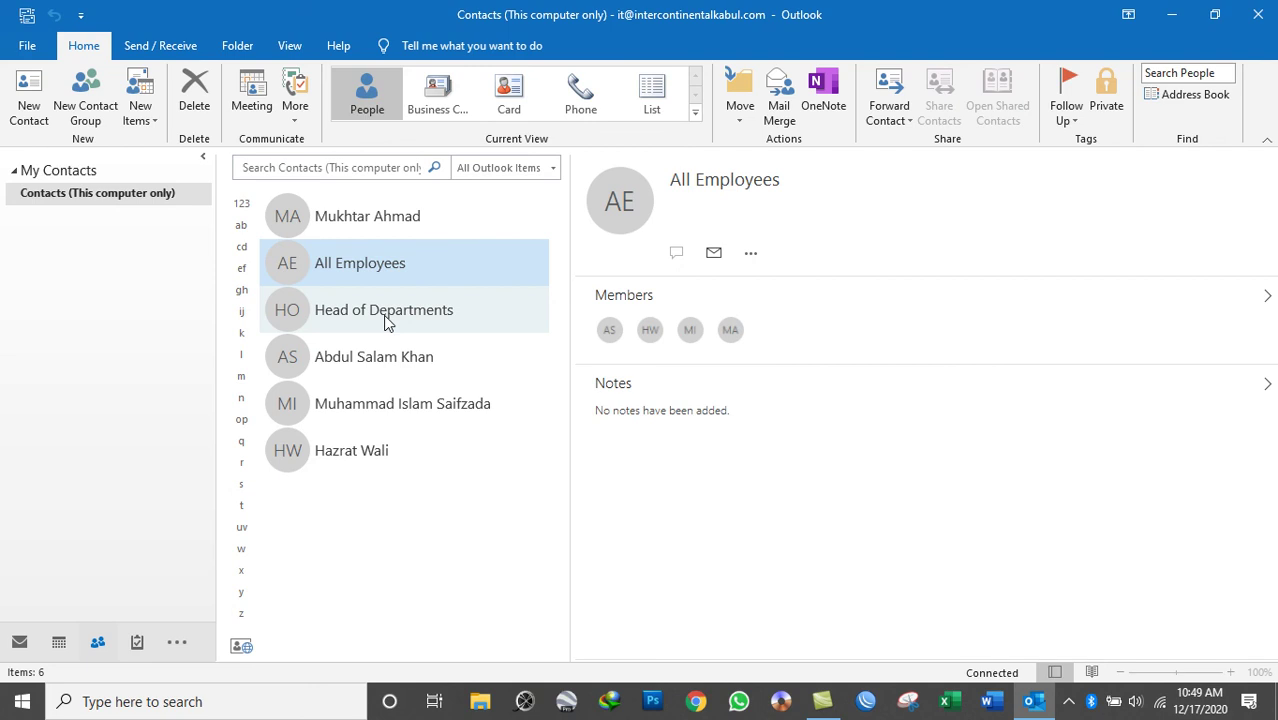
- Start a new email from the inbox and address it to the Head of Departments group using the address book
{"action": "left_click", "coordinate": [19, 641]}
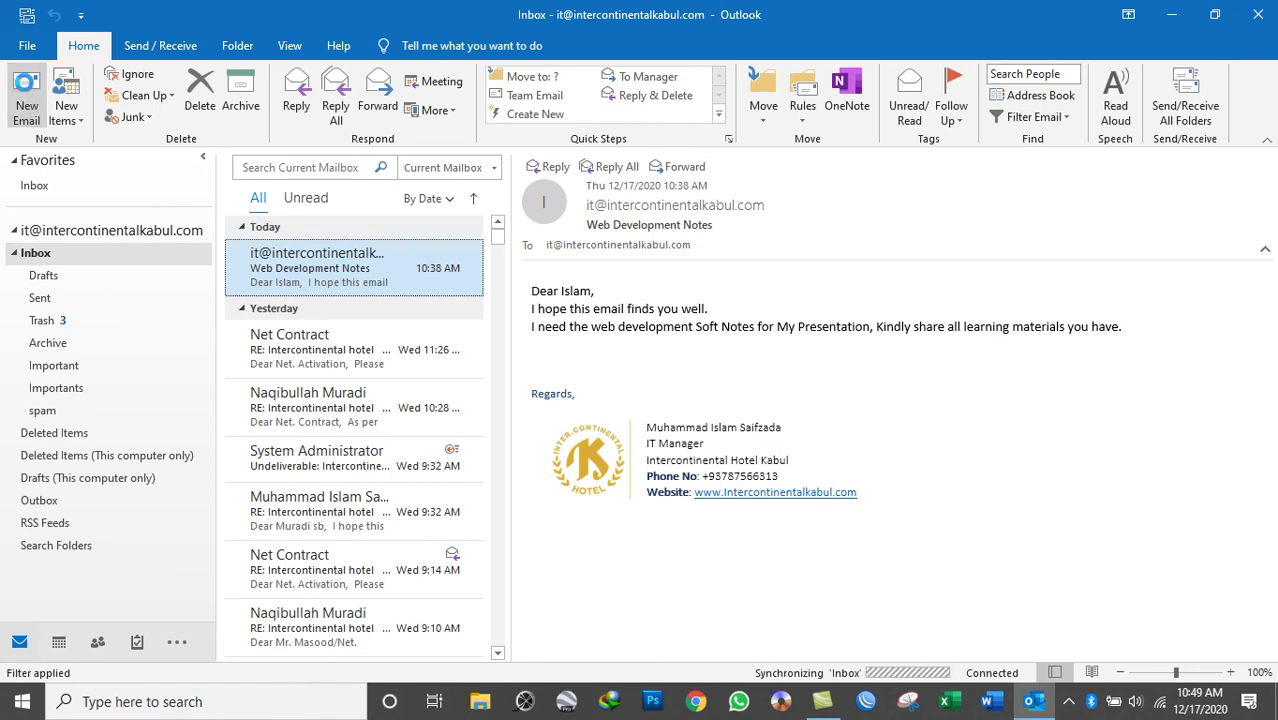
{"action": "left_click", "coordinate": [27, 92]}
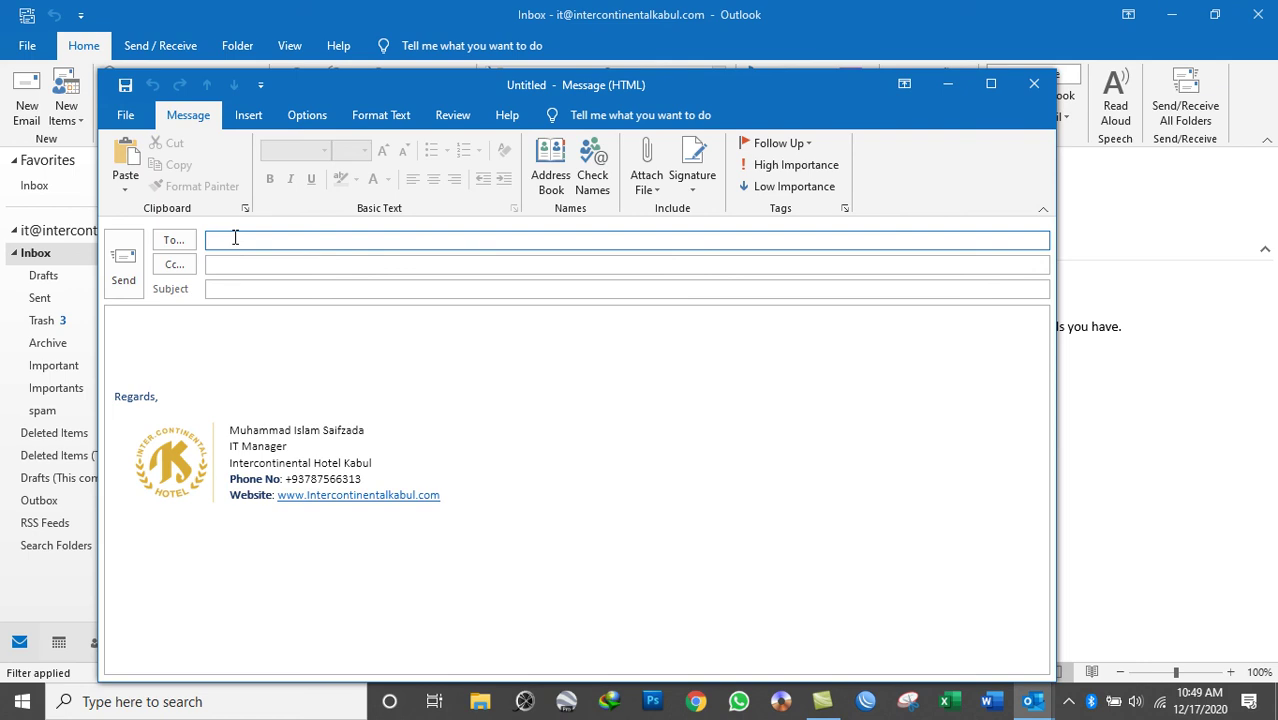
{"action": "left_click", "coordinate": [550, 165]}
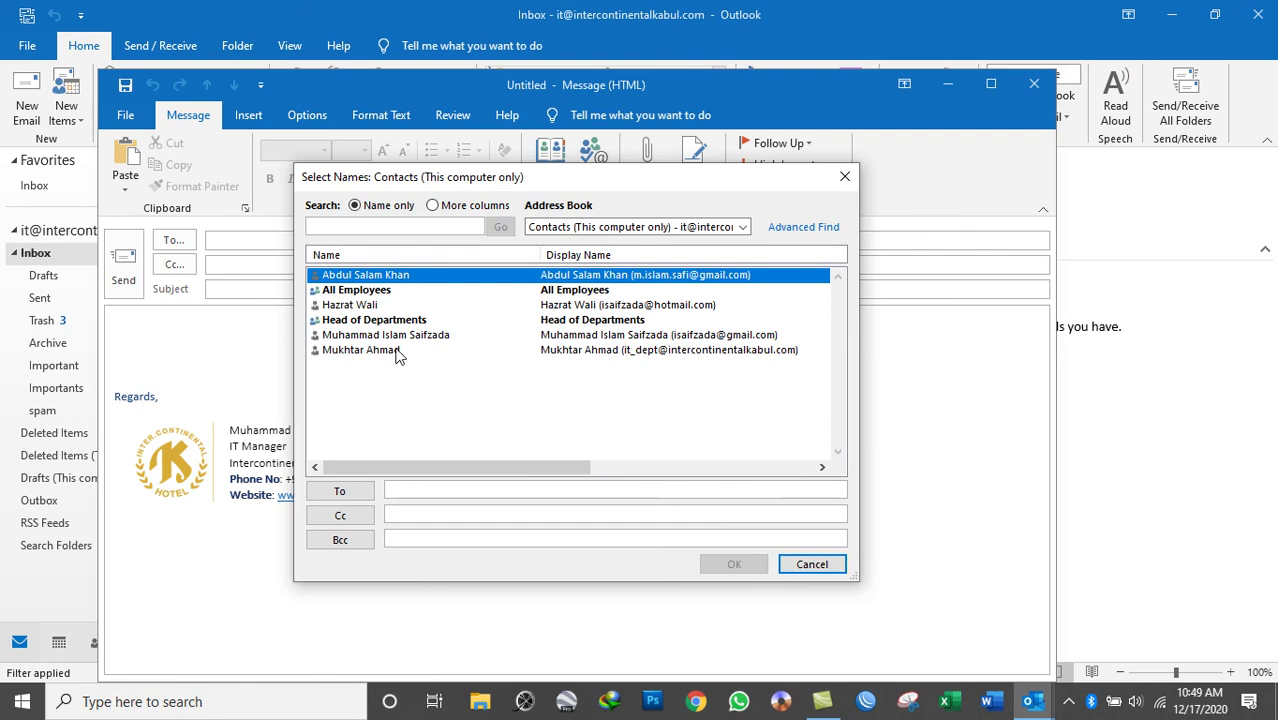
{"action": "double_click", "coordinate": [360, 322]}
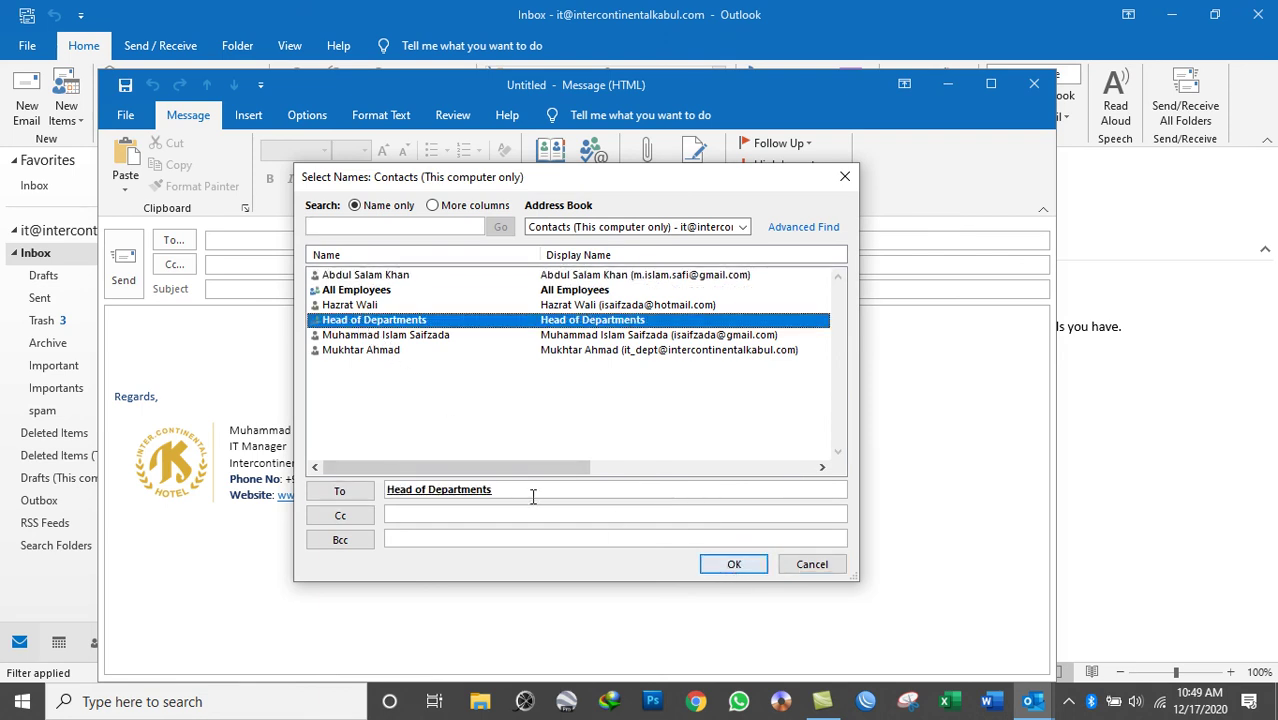
{"action": "left_click", "coordinate": [733, 564]}
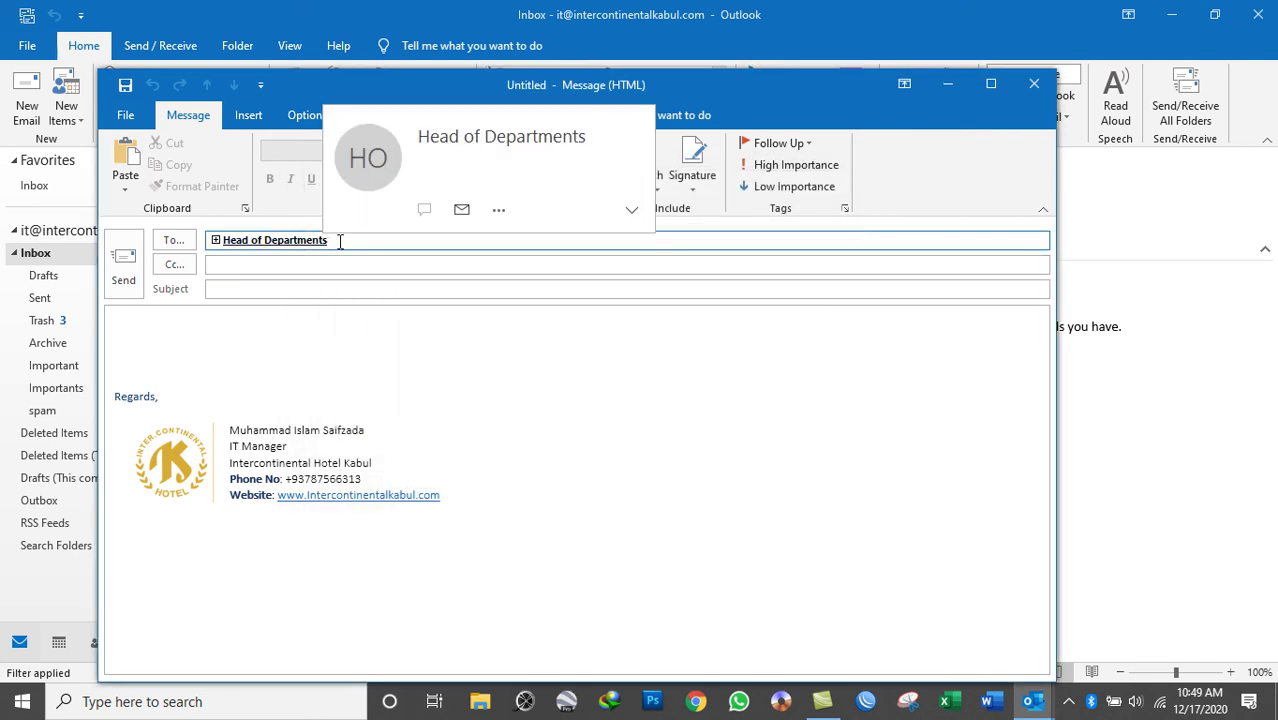
- Expand the Head of Departments group in the recipient line into its individual members and inspect them
{"action": "mouse_move", "coordinate": [213, 248]}
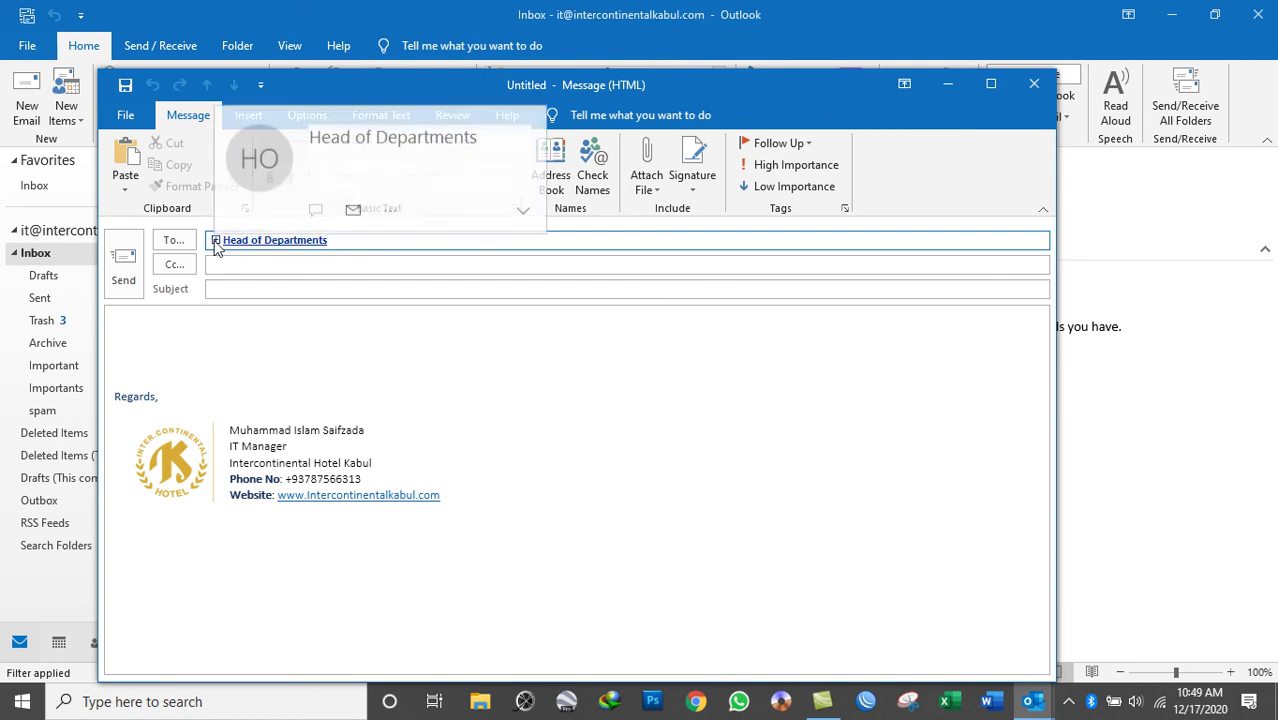
{"action": "left_click", "coordinate": [215, 241]}
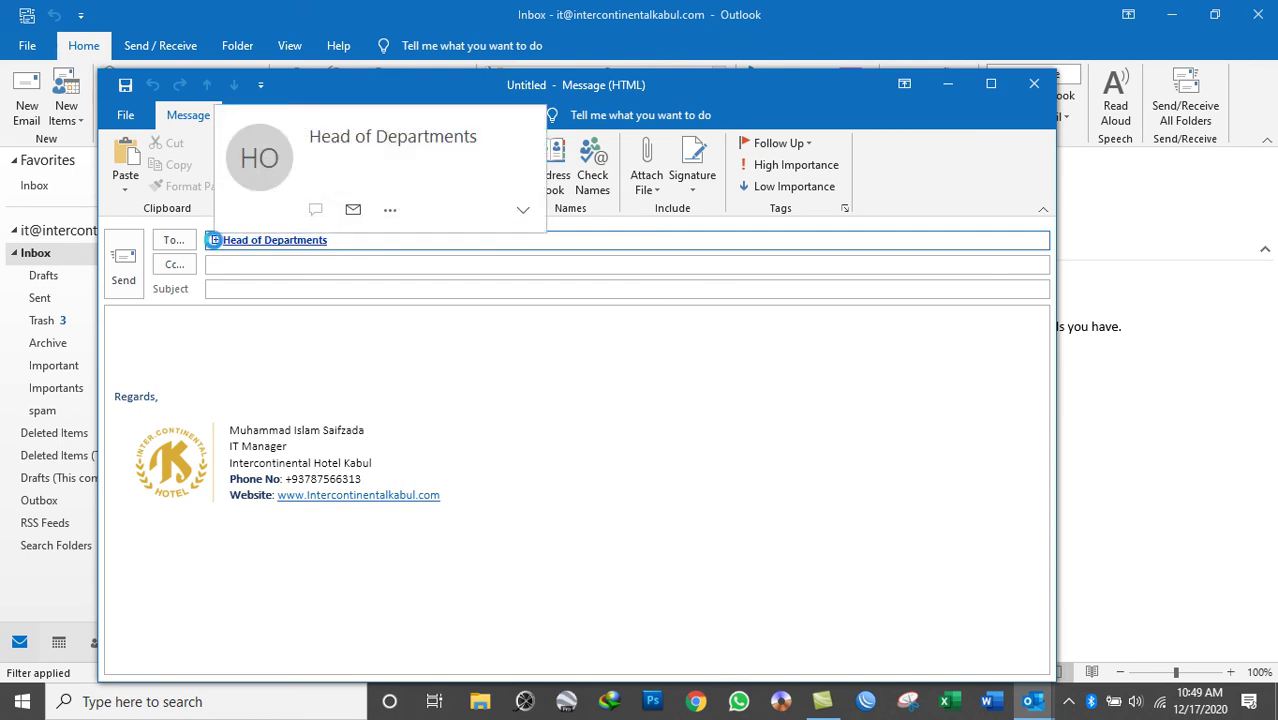
{"action": "left_click", "coordinate": [922, 242]}
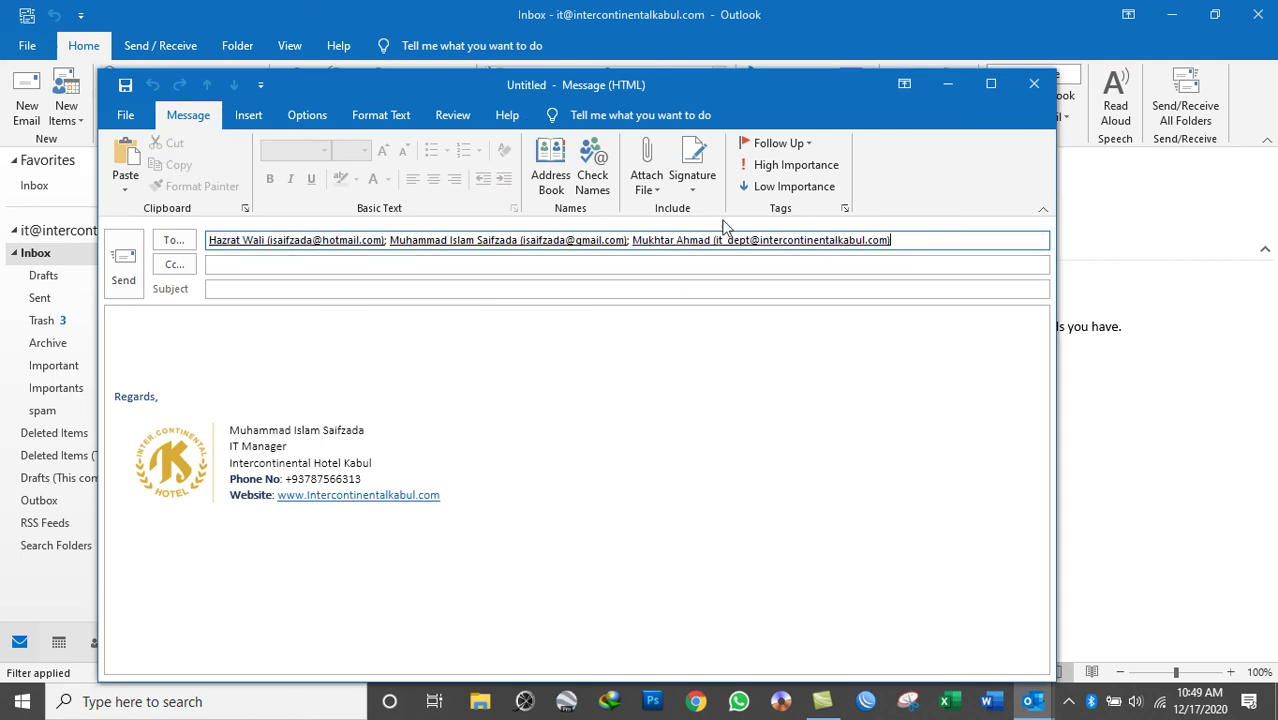
{"action": "mouse_move", "coordinate": [640, 240]}
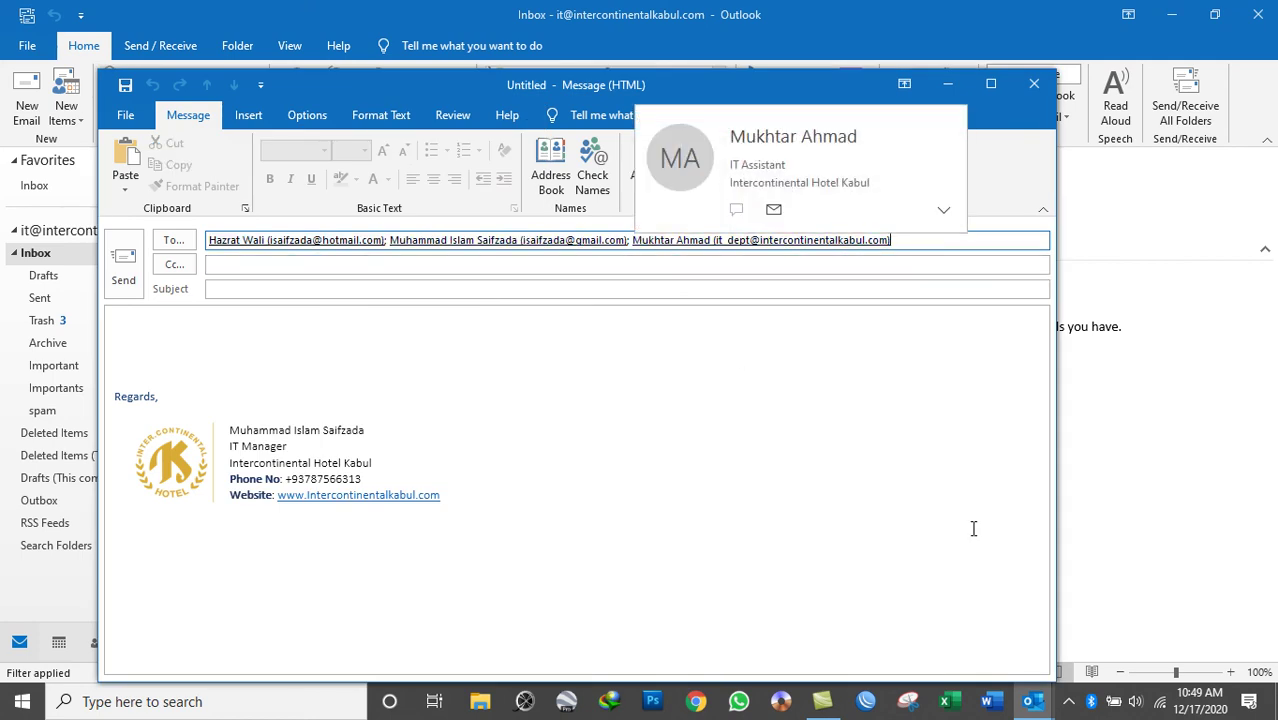
- Remove all the expanded Head of Departments members from the recipient line of the message
{"action": "key", "text": "BackSpace"}
{"action": "key", "text": "BackSpace"}
{"action": "key", "text": "BackSpace"}
{"action": "key", "text": "BackSpace"}
{"action": "key", "text": "Delete"}
{"action": "key", "text": "Delete"}
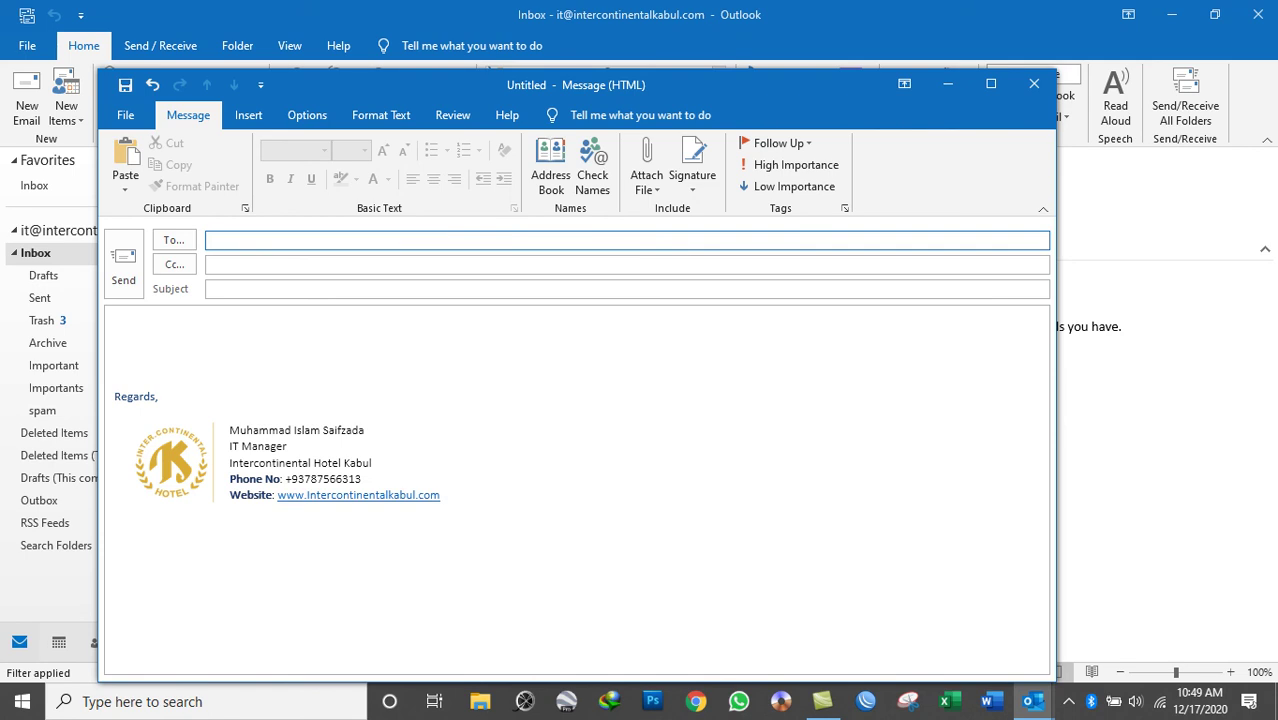
- Address the message to the All Employees group using the address book
{"action": "left_click", "coordinate": [551, 178]}
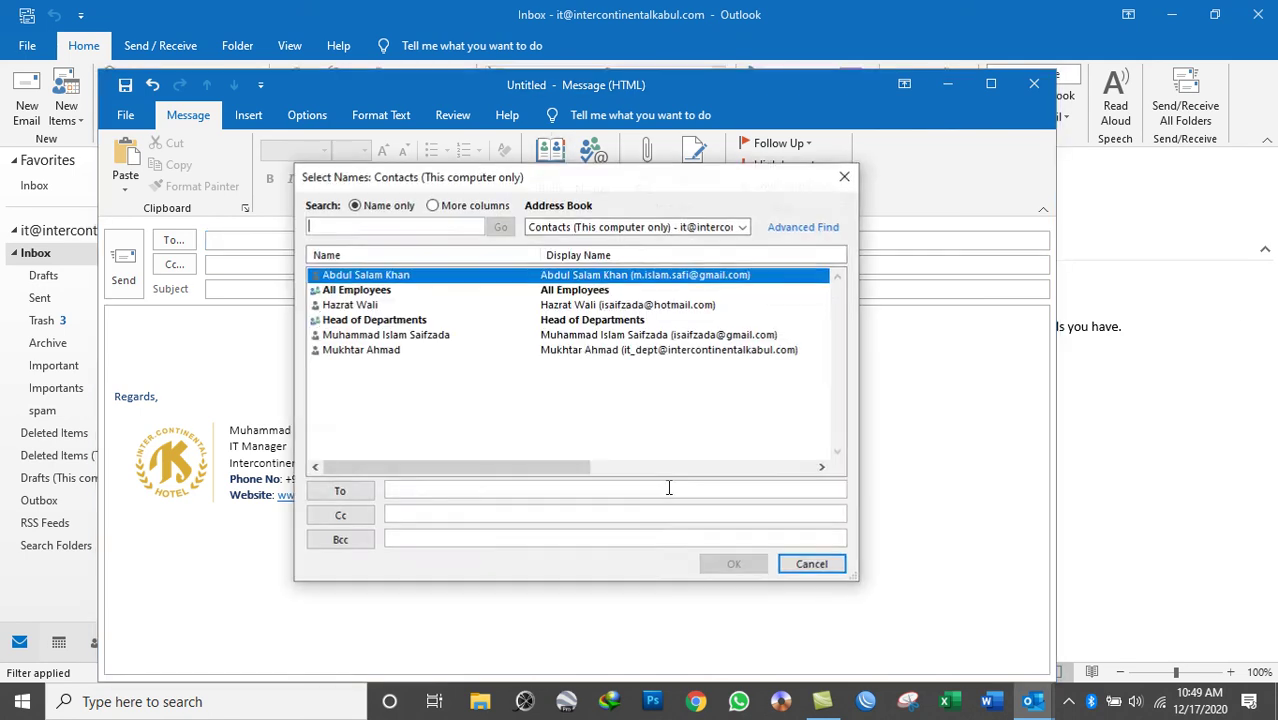
{"action": "double_click", "coordinate": [350, 290]}
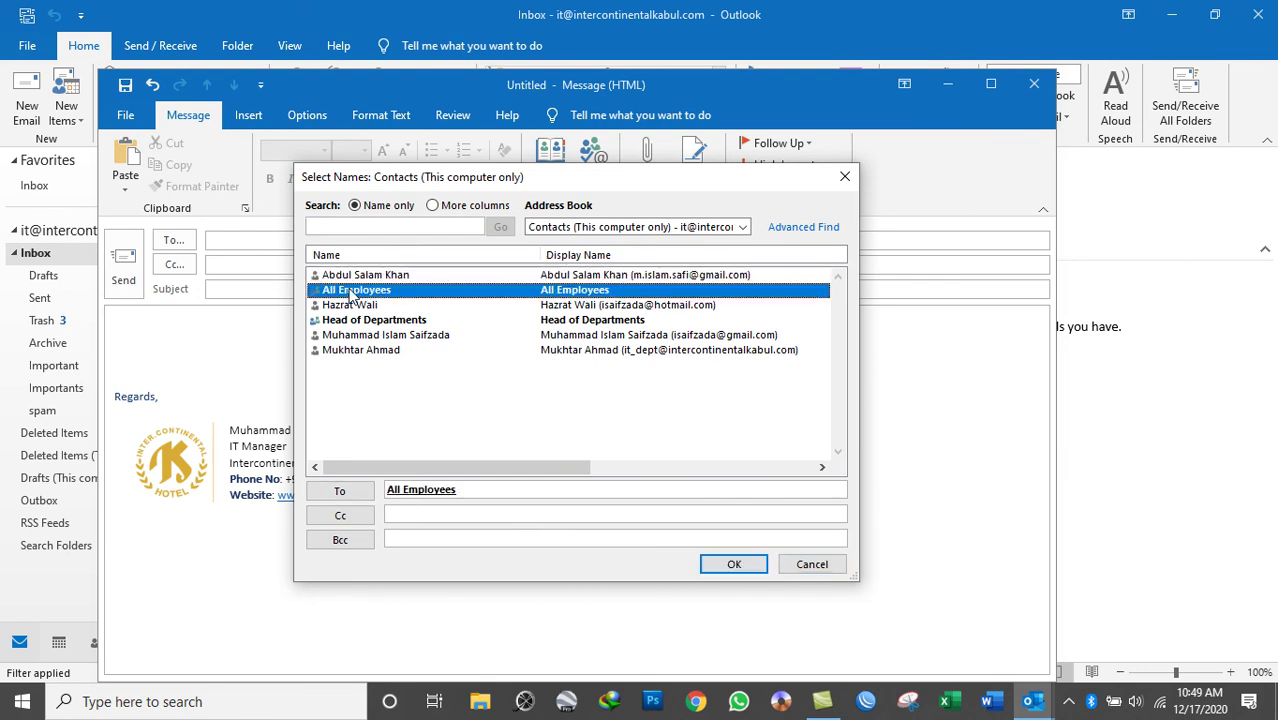
{"action": "left_click", "coordinate": [733, 565]}
- Expand the All Employees group into its individual members to check them, and discard the message without saving
{"action": "mouse_move", "coordinate": [218, 248]}
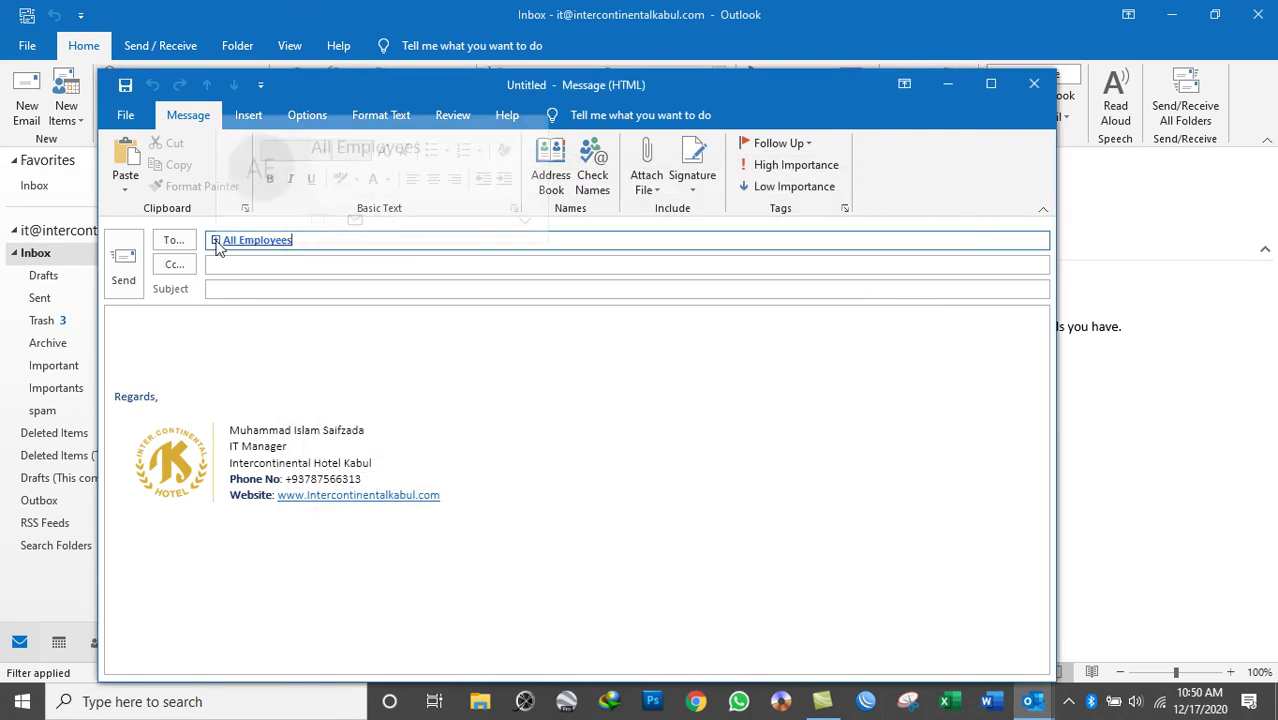
{"action": "left_click", "coordinate": [215, 241]}
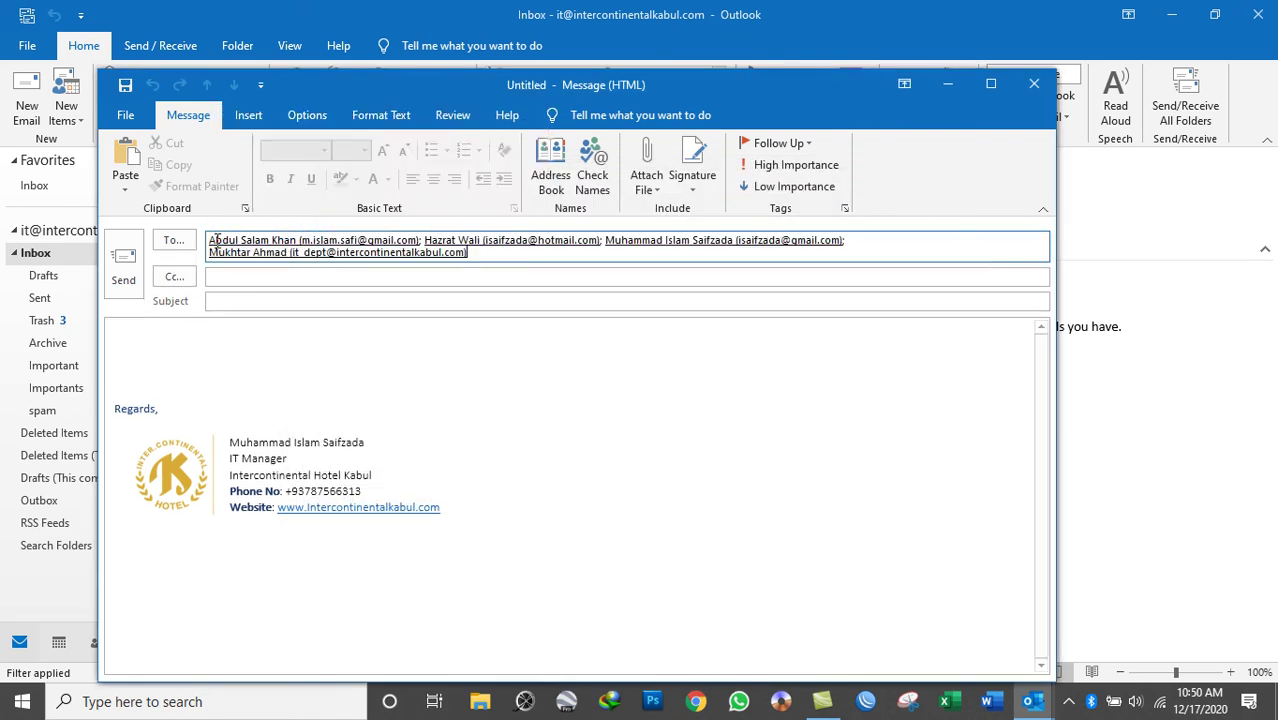
{"action": "mouse_move", "coordinate": [450, 253]}
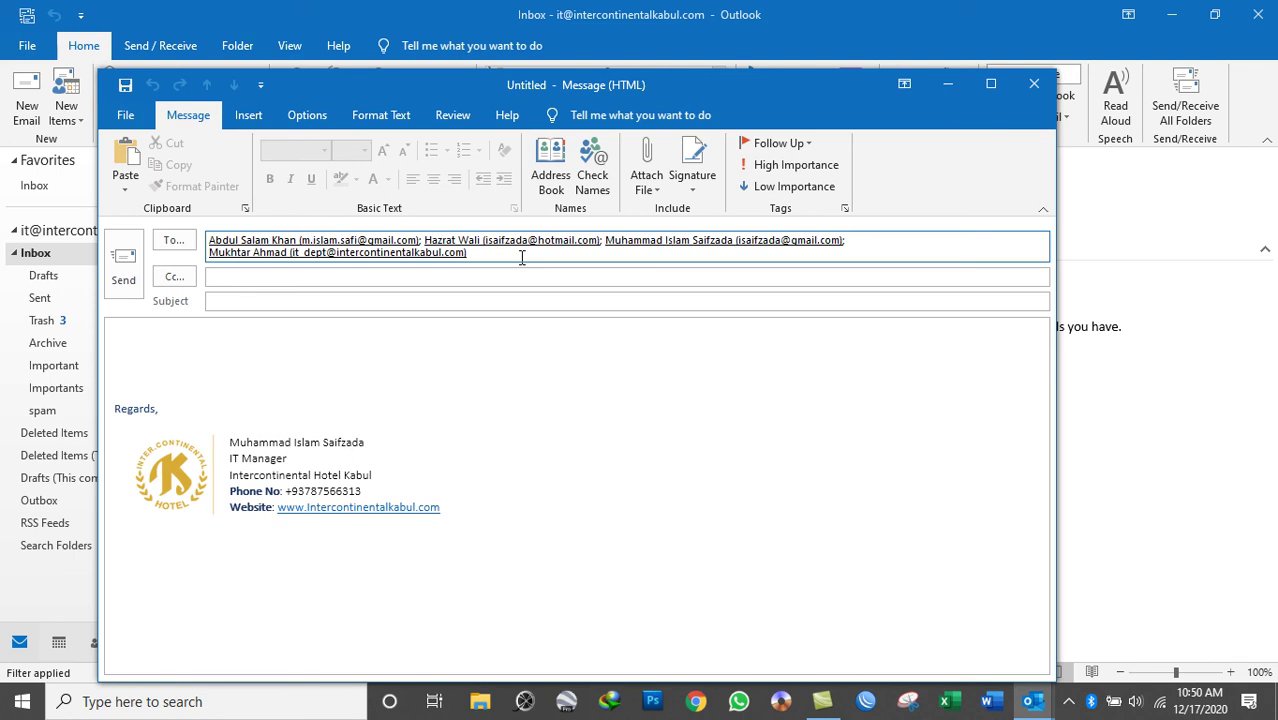
{"action": "left_click", "coordinate": [1034, 84]}
{"action": "left_click", "coordinate": [660, 400]}
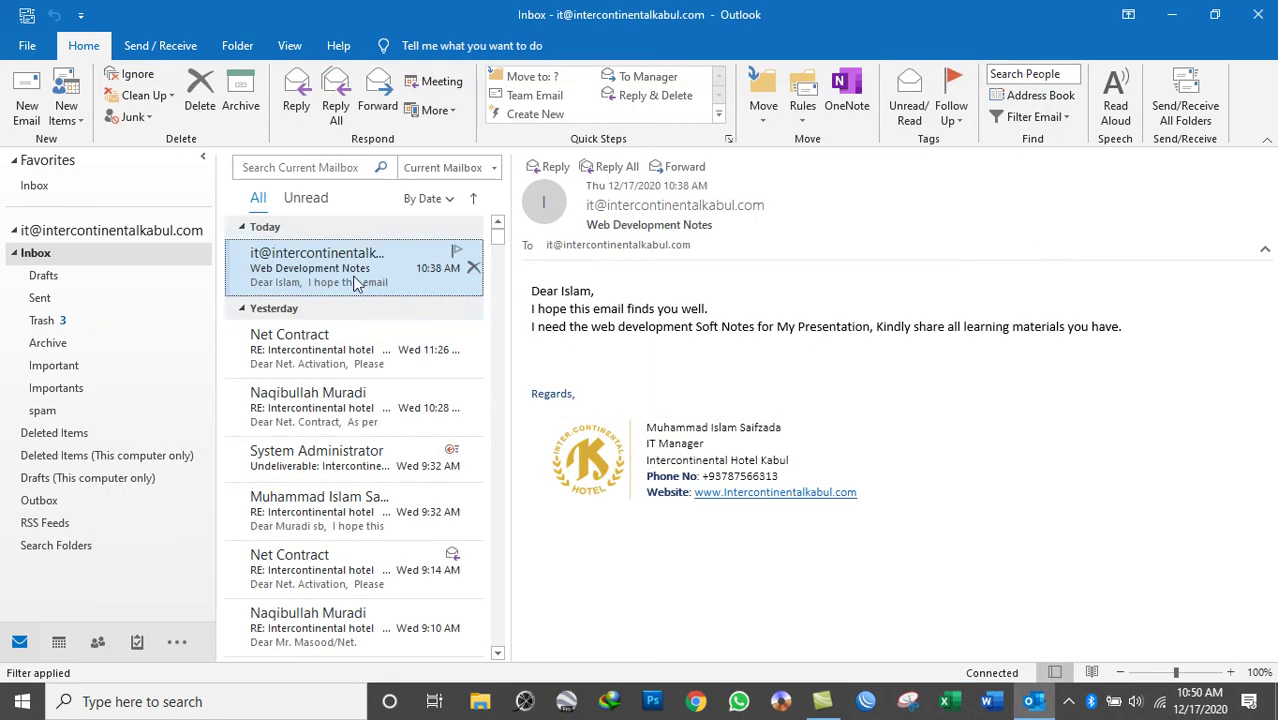